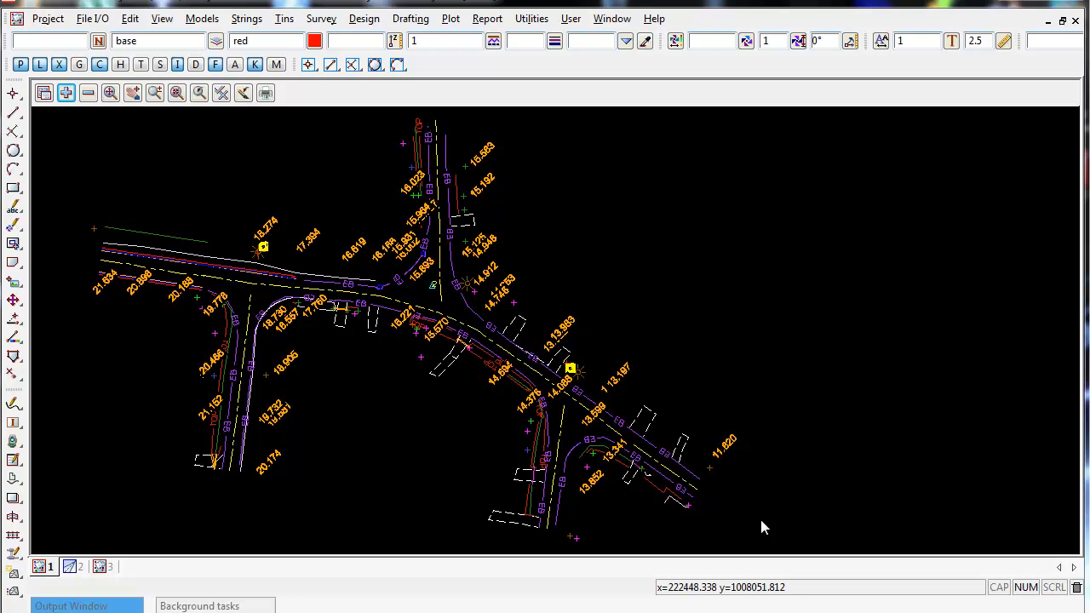
Open the view's plotting menu and pick Plot frames.
{"action": "left_click", "coordinate": [266, 93]}
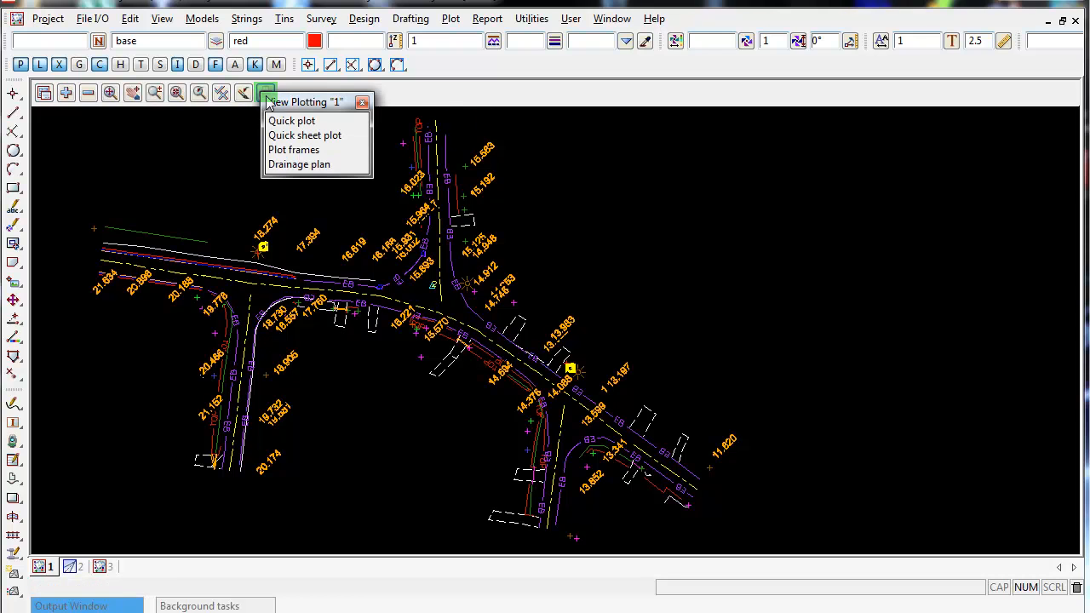
{"action": "left_click_drag", "start_coordinate": [289, 99], "coordinate": [329, 94]}
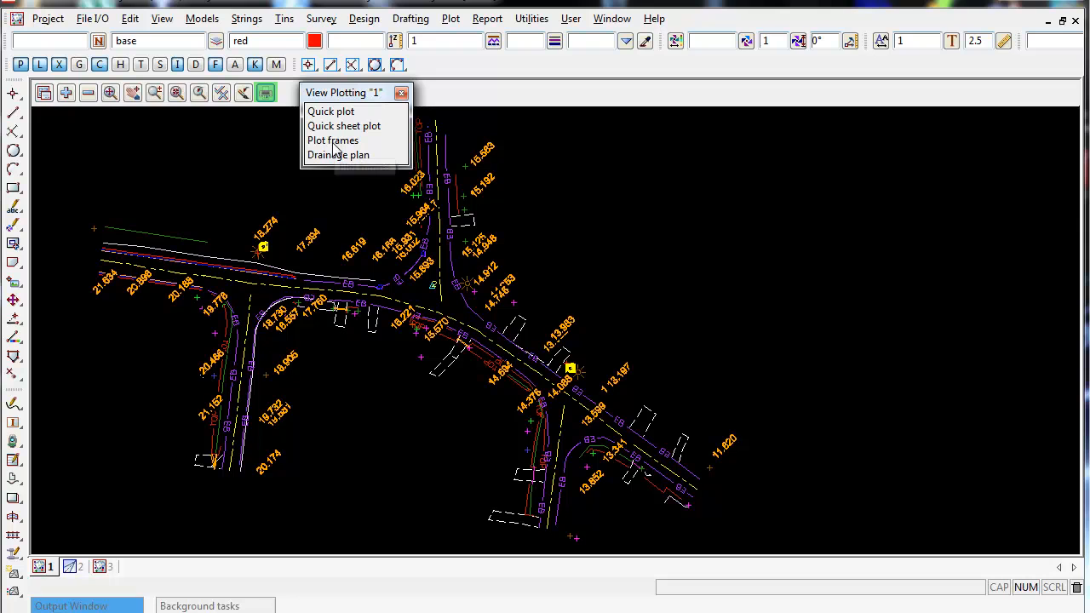
{"action": "left_click", "coordinate": [365, 142]}
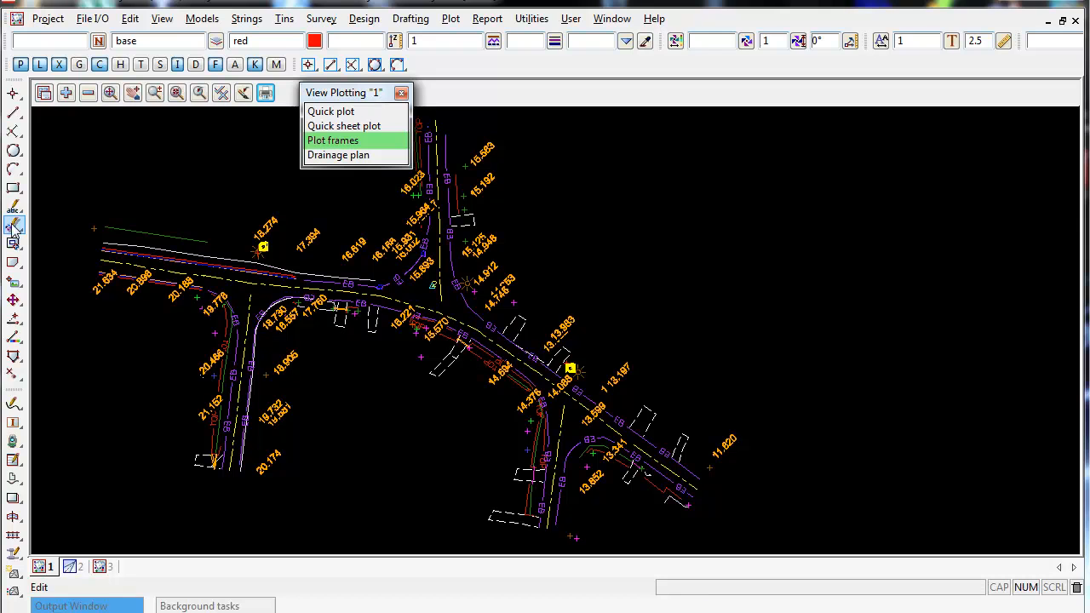
{"action": "left_click", "coordinate": [14, 190]}
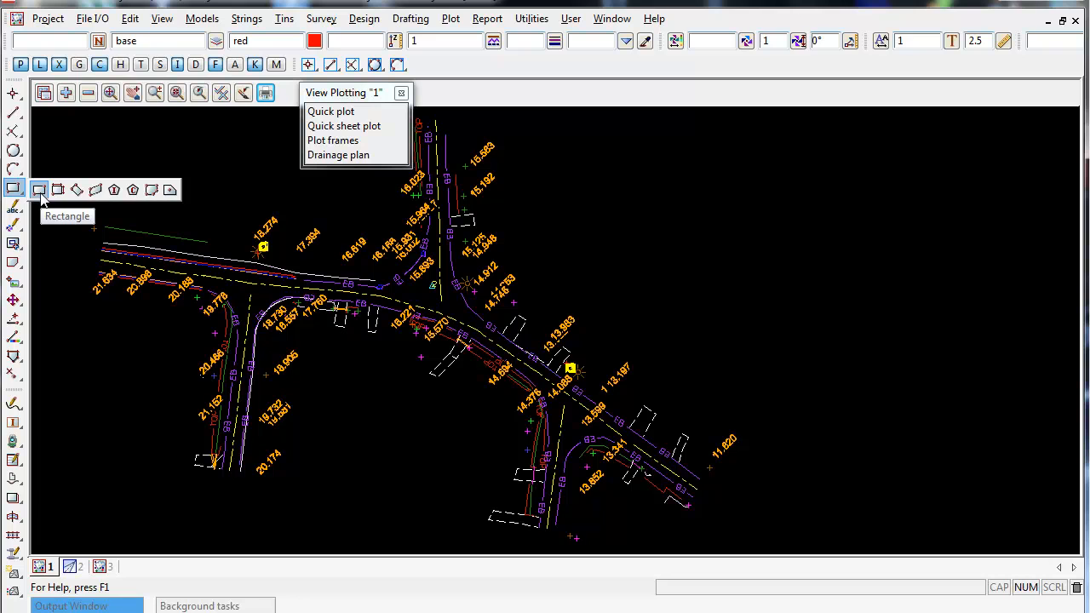
{"action": "left_click", "coordinate": [40, 191]}
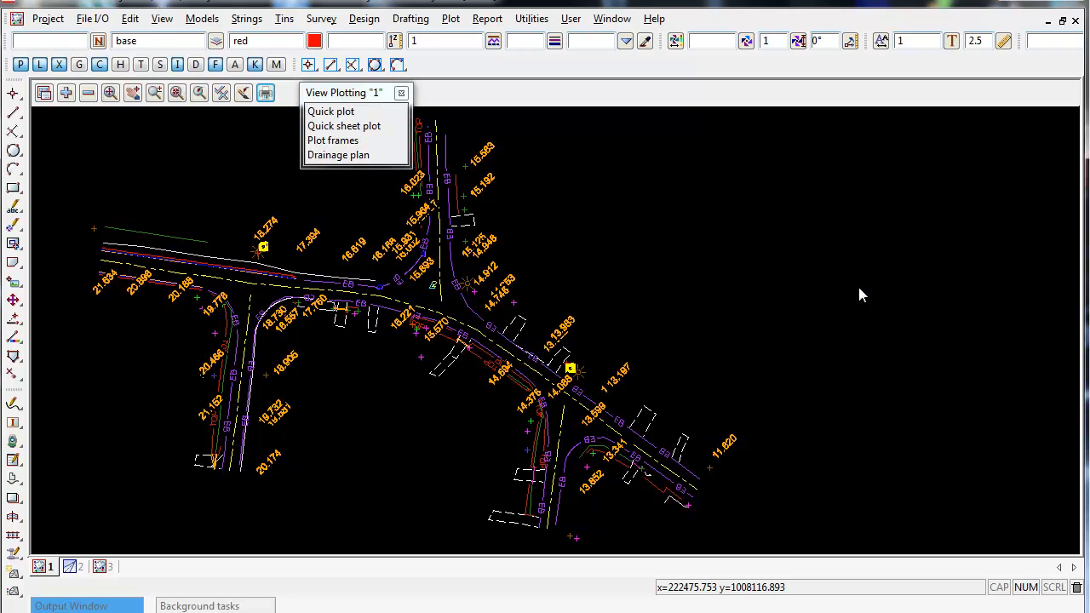
{"action": "left_click", "coordinate": [92, 17]}
{"action": "mouse_move", "coordinate": [150, 66]}
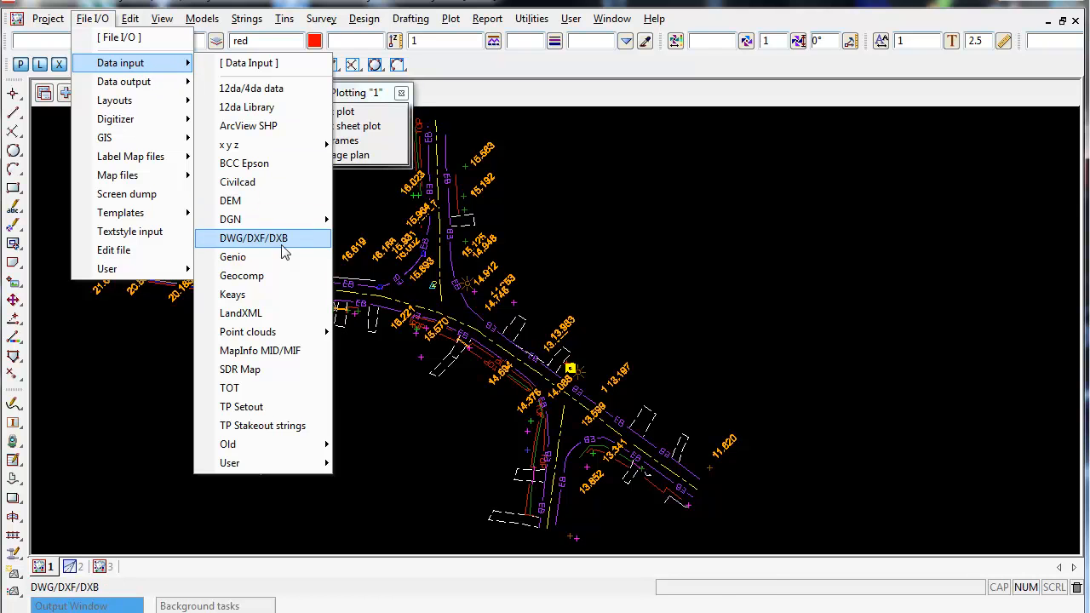
{"action": "left_click", "coordinate": [809, 190]}
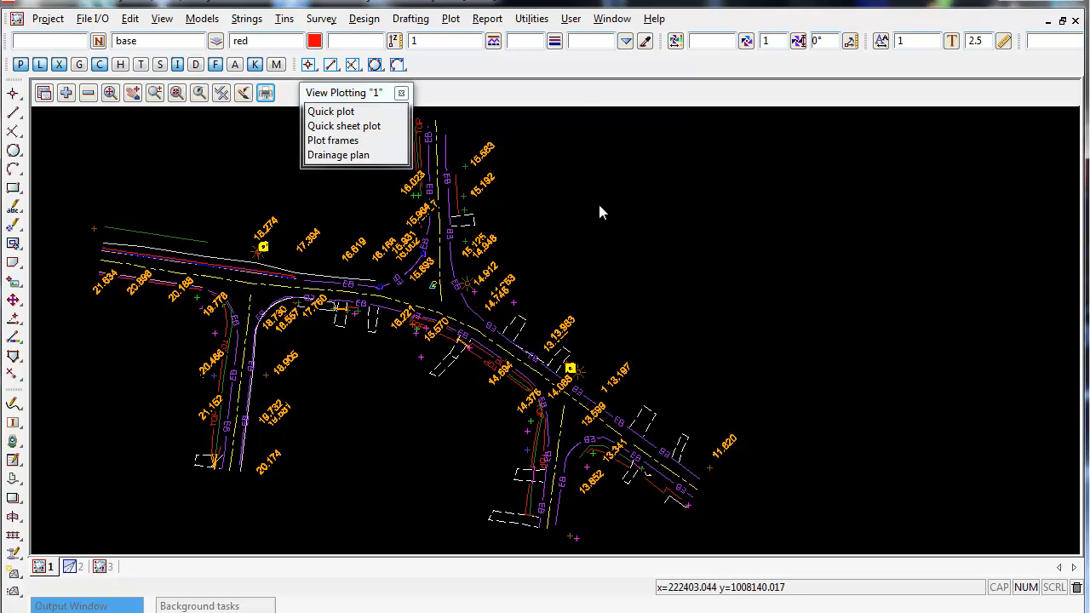
{"action": "left_click", "coordinate": [452, 23]}
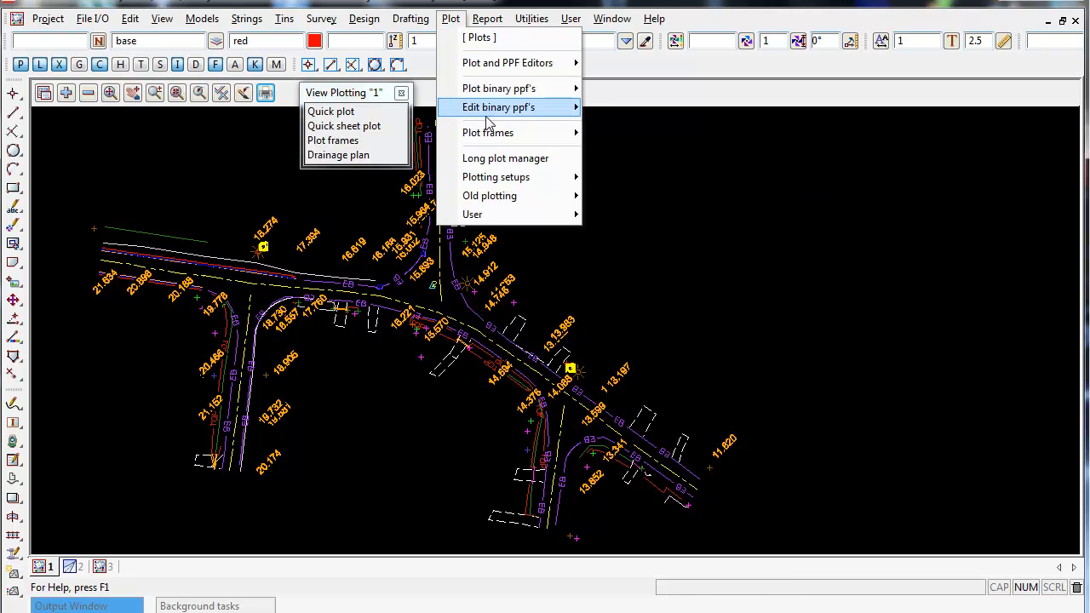
{"action": "mouse_move", "coordinate": [495, 185]}
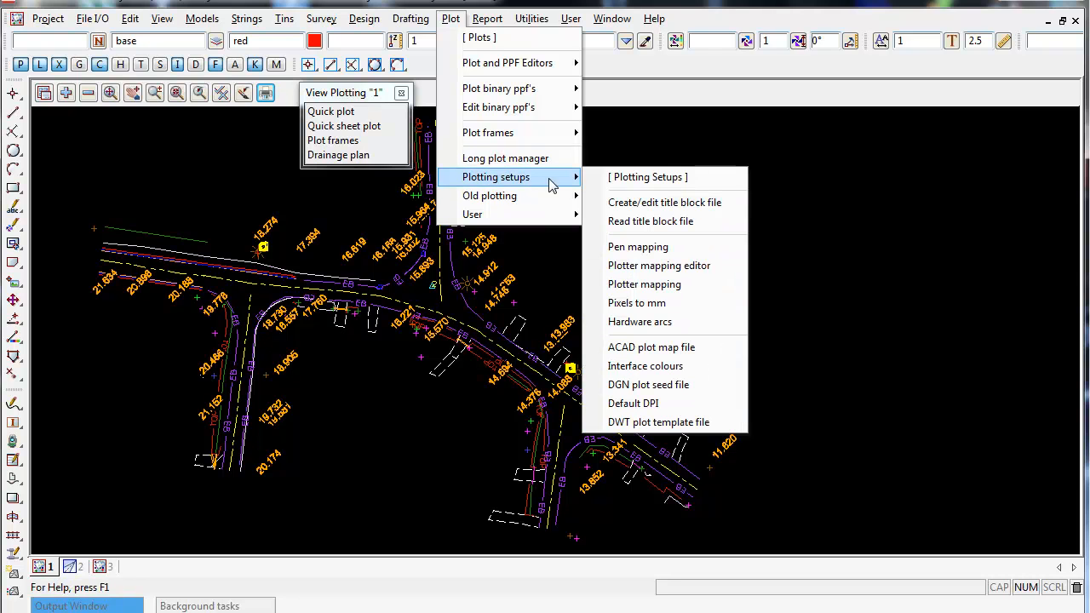
{"action": "left_click", "coordinate": [664, 205]}
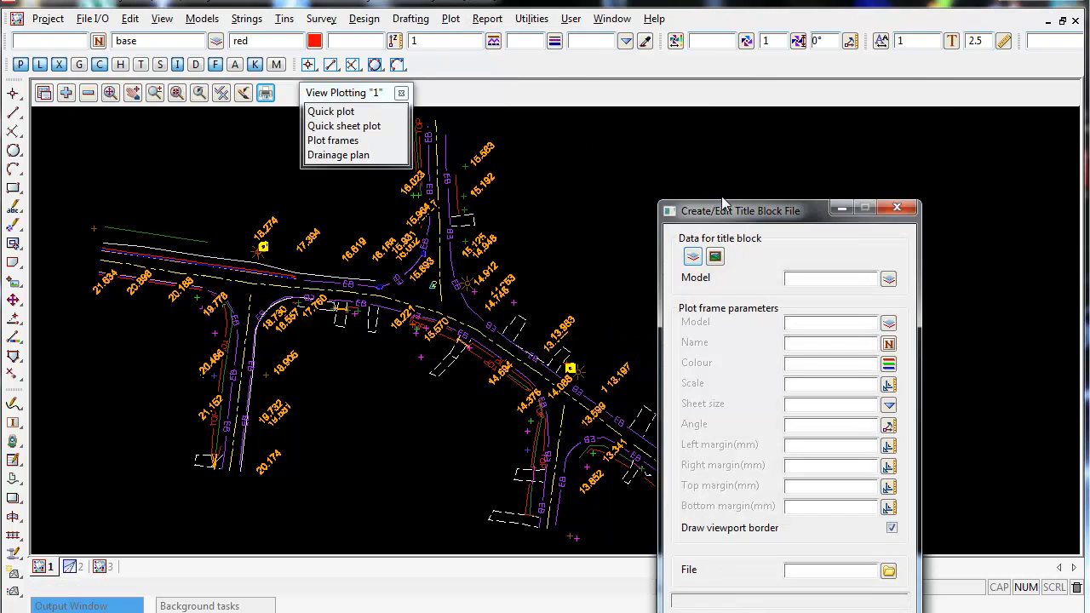
{"action": "left_click_drag", "start_coordinate": [730, 217], "coordinate": [683, 60]}
{"action": "left_click", "coordinate": [841, 411]}
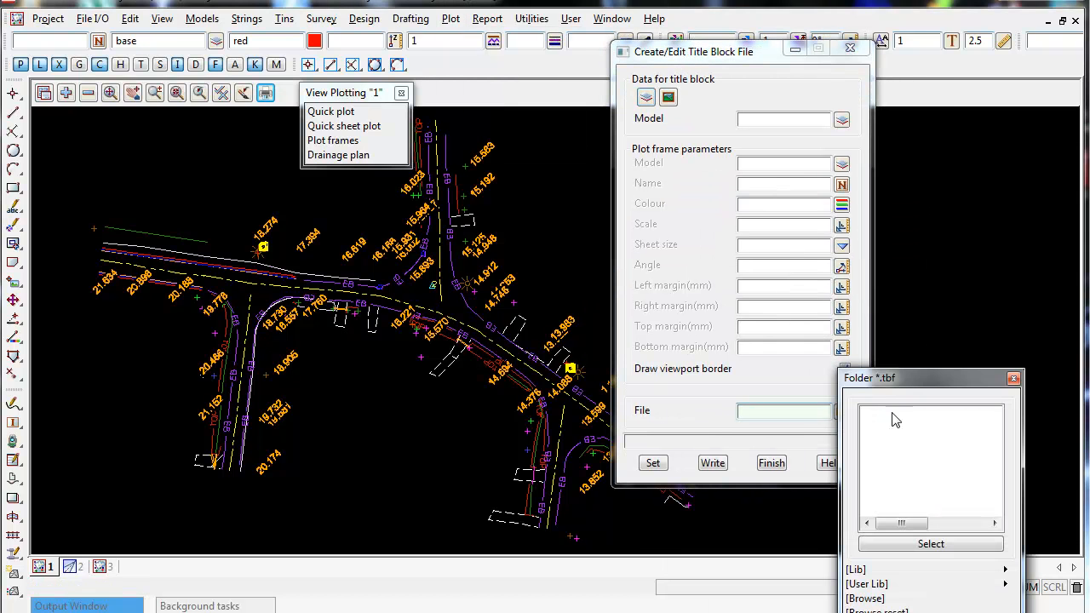
{"action": "left_click", "coordinate": [1013, 378]}
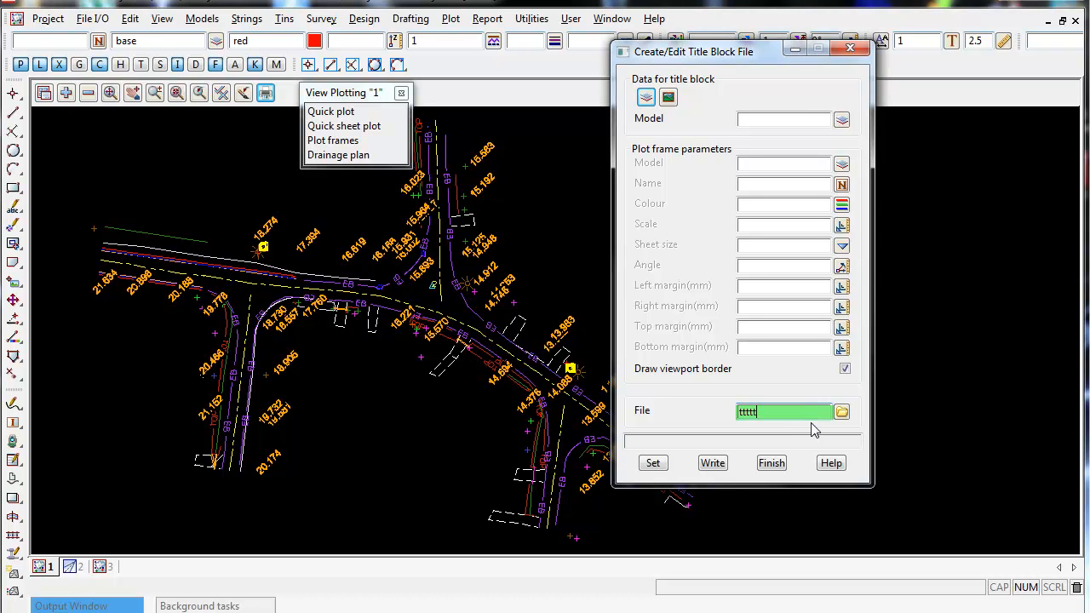
{"action": "key", "text": "Return"}
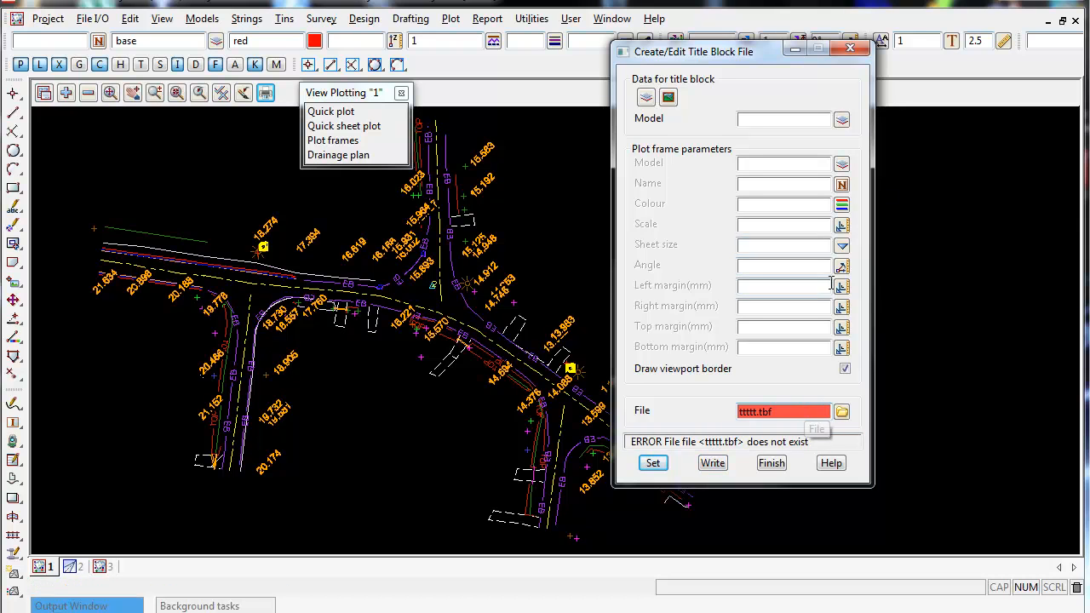
{"action": "left_click", "coordinate": [845, 50]}
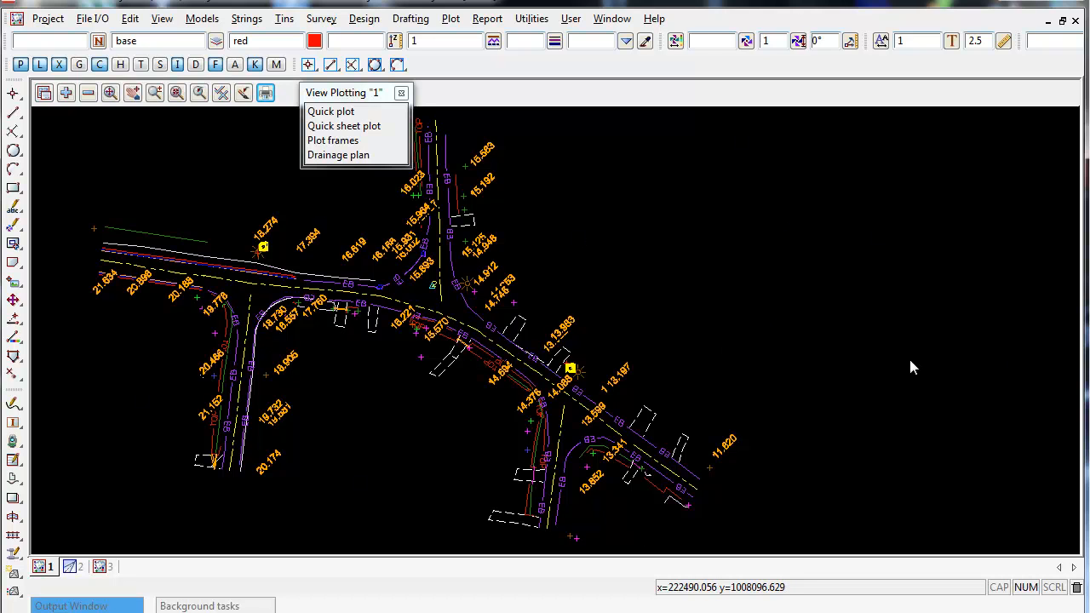
Start creating a new plot frame.
{"action": "left_click", "coordinate": [452, 21]}
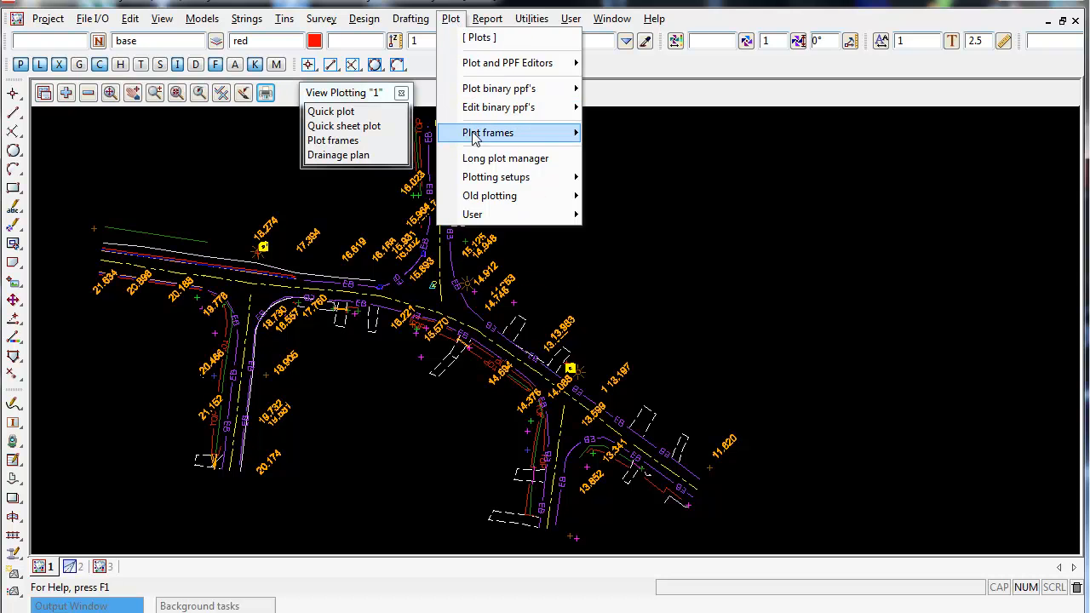
{"action": "mouse_move", "coordinate": [475, 143]}
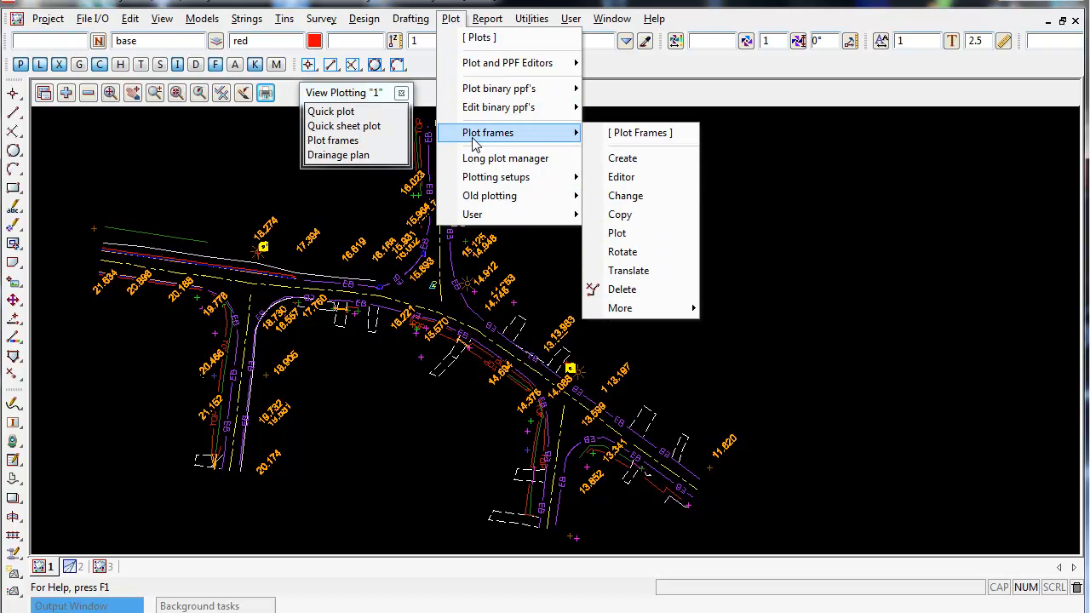
{"action": "left_click", "coordinate": [669, 160]}
{"action": "left_click_drag", "start_coordinate": [755, 182], "coordinate": [729, 97]}
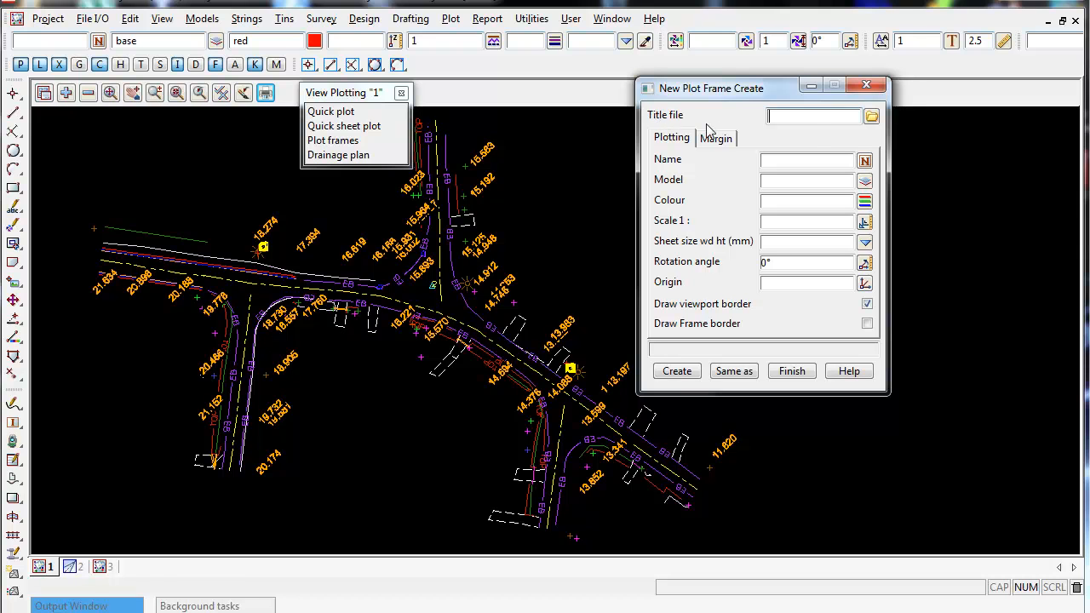
Set the plot frame's title file to Clean_Skin_A3_Title_Block.tbf from the user library.
{"action": "left_click", "coordinate": [808, 118]}
{"action": "left_click_drag", "start_coordinate": [775, 87], "coordinate": [672, 87]}
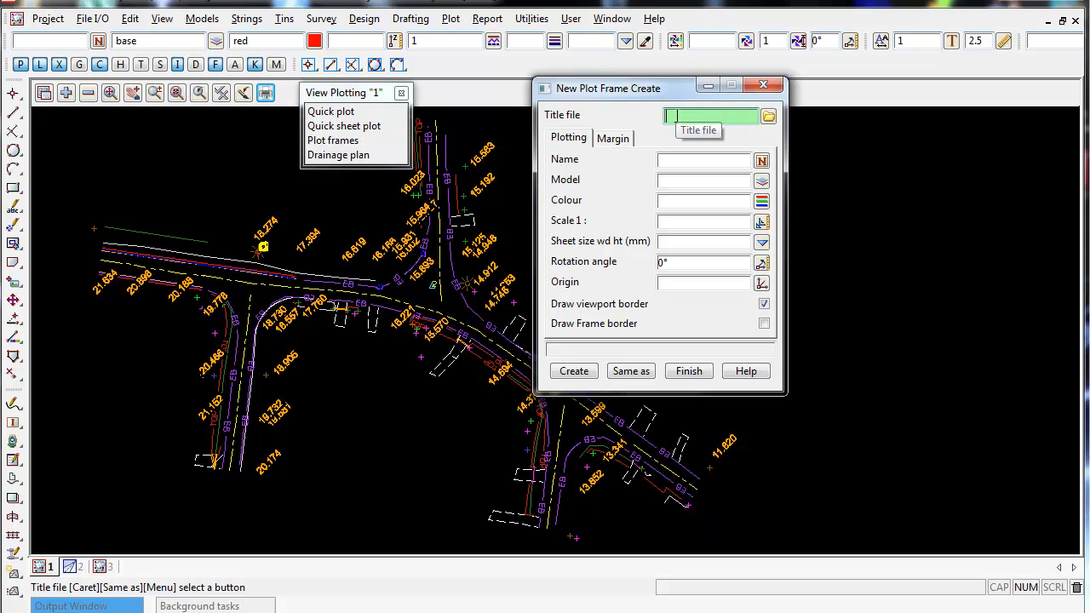
{"action": "left_click", "coordinate": [767, 121]}
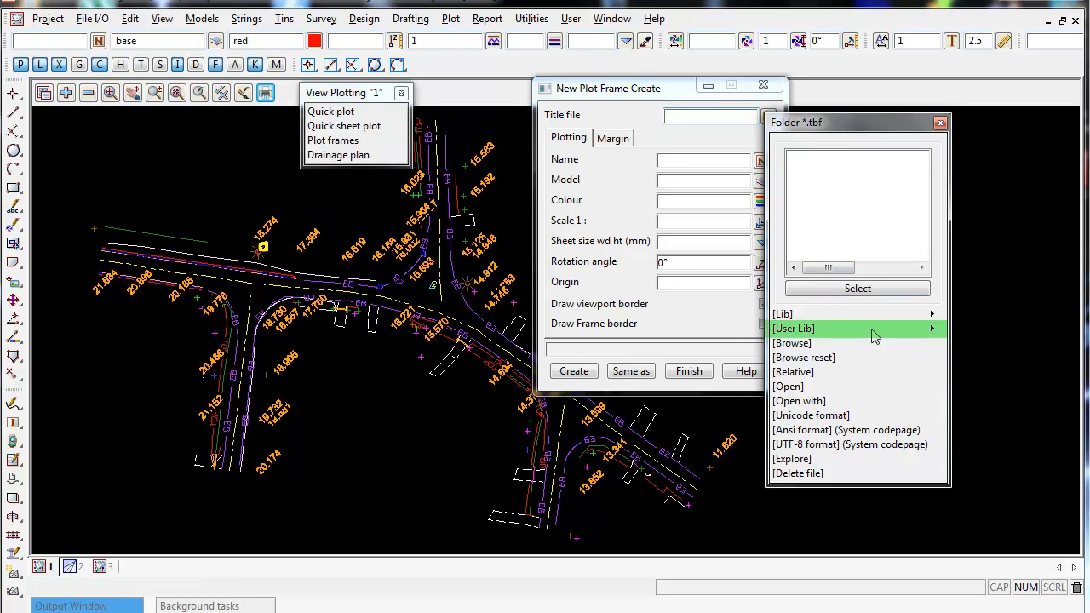
{"action": "left_click", "coordinate": [930, 332]}
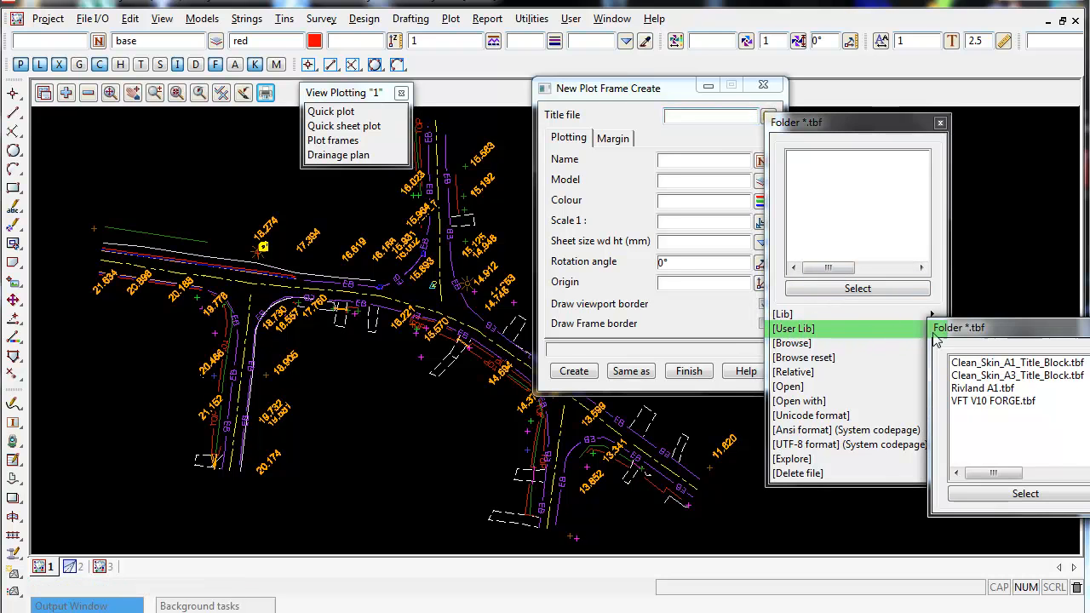
{"action": "left_click", "coordinate": [974, 375]}
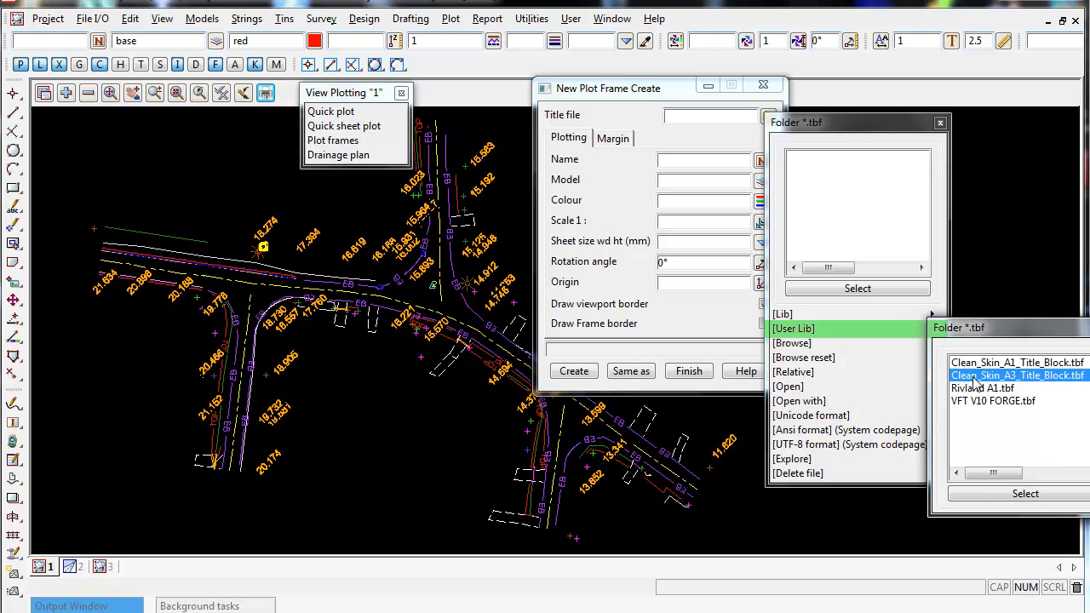
{"action": "left_click_drag", "start_coordinate": [980, 329], "coordinate": [949, 330]}
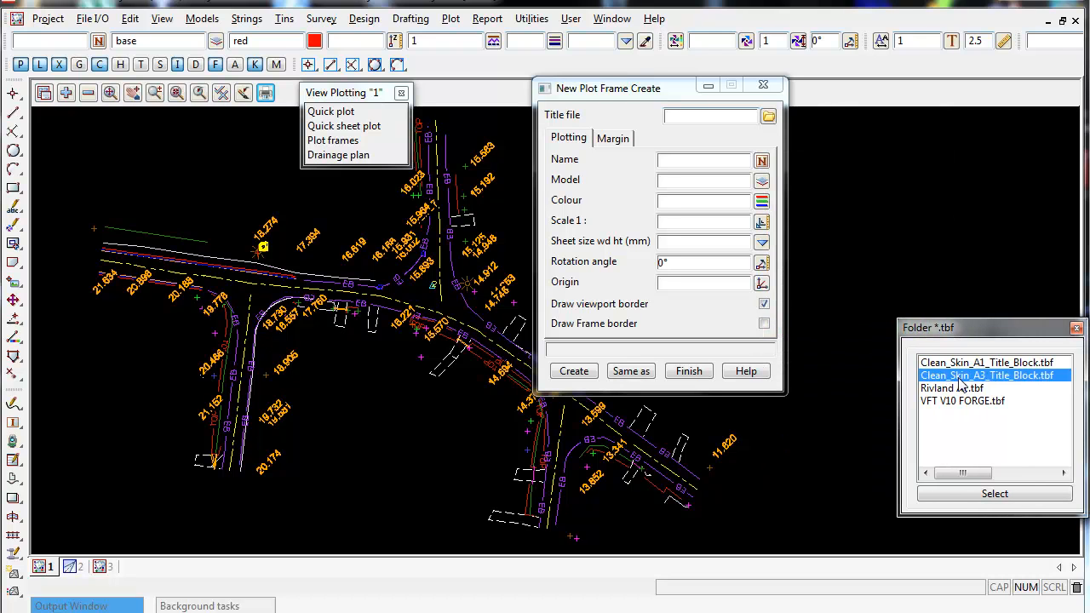
{"action": "left_click", "coordinate": [961, 365]}
{"action": "left_click", "coordinate": [967, 375]}
{"action": "left_click", "coordinate": [978, 498]}
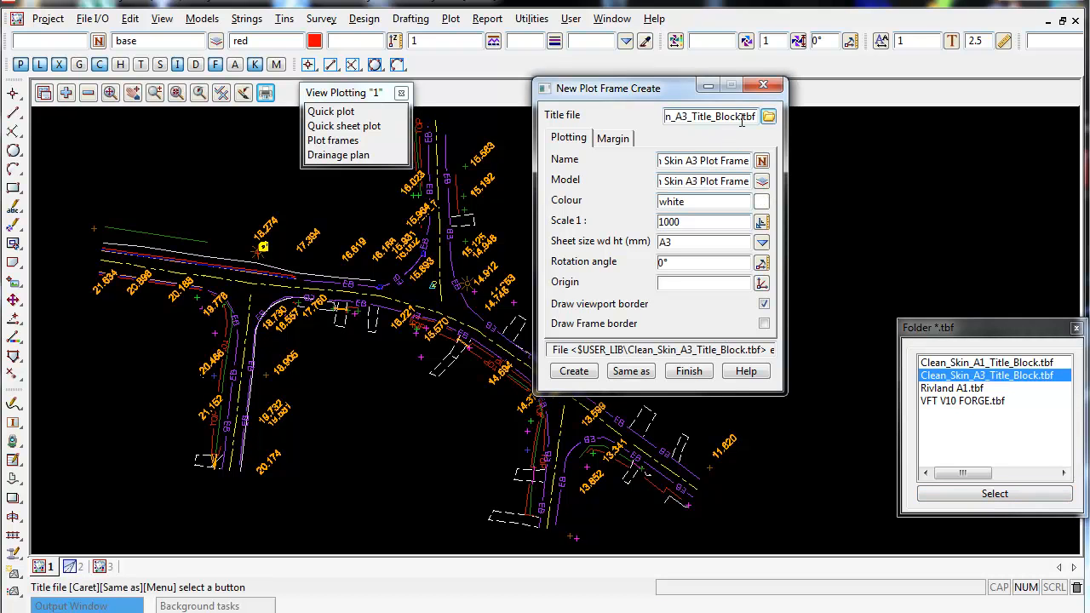
Review the frame name and model fields filled in from the title block.
{"action": "left_click_drag", "start_coordinate": [747, 160], "coordinate": [669, 181]}
{"action": "key", "text": "Tab"}
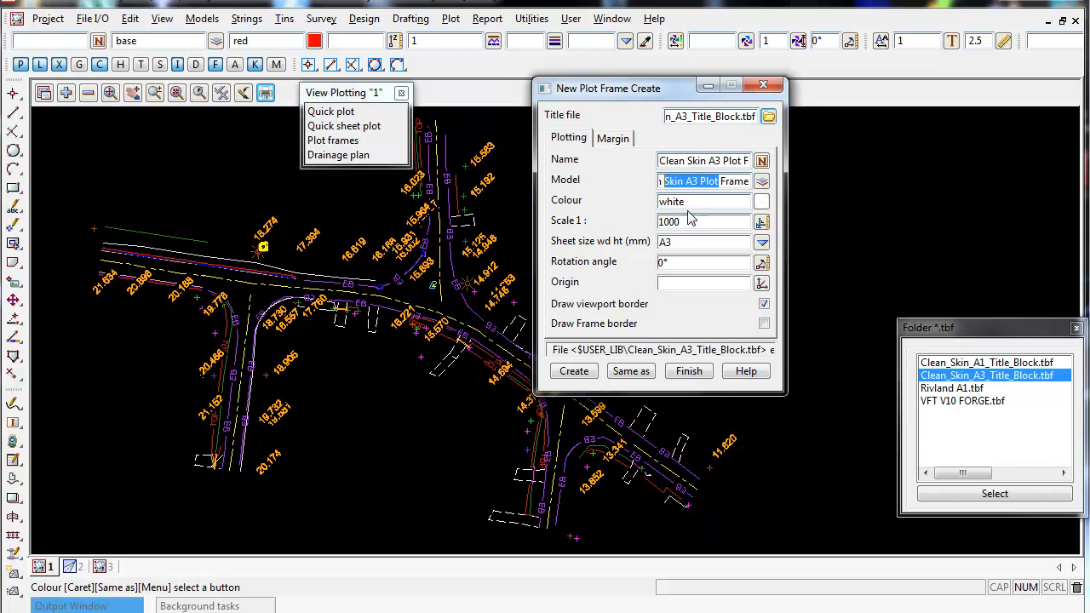
{"action": "key", "text": "Tab"}
{"action": "left_click_drag", "start_coordinate": [732, 161], "coordinate": [634, 187]}
{"action": "left_click", "coordinate": [630, 370]}
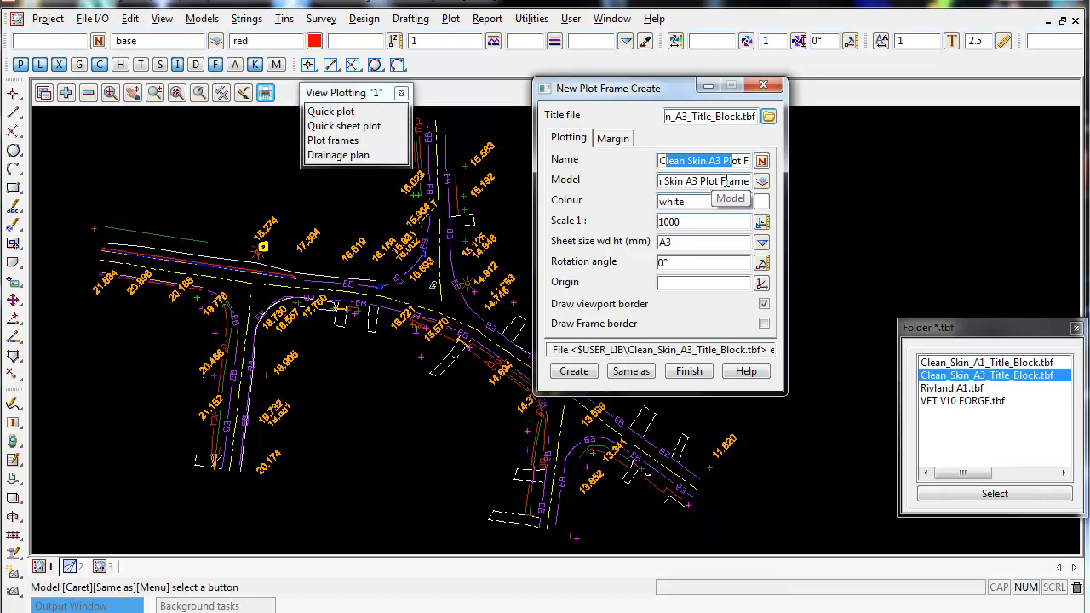
{"action": "mouse_move", "coordinate": [749, 181]}
{"action": "left_mouse_down"}
{"action": "mouse_move", "coordinate": [647, 189]}
{"action": "mouse_move", "coordinate": [730, 188]}
{"action": "left_mouse_up"}
Set the plot frame scale to 1:500.
{"action": "left_click", "coordinate": [692, 220]}
{"action": "left_click_drag", "start_coordinate": [692, 220], "coordinate": [618, 218]}
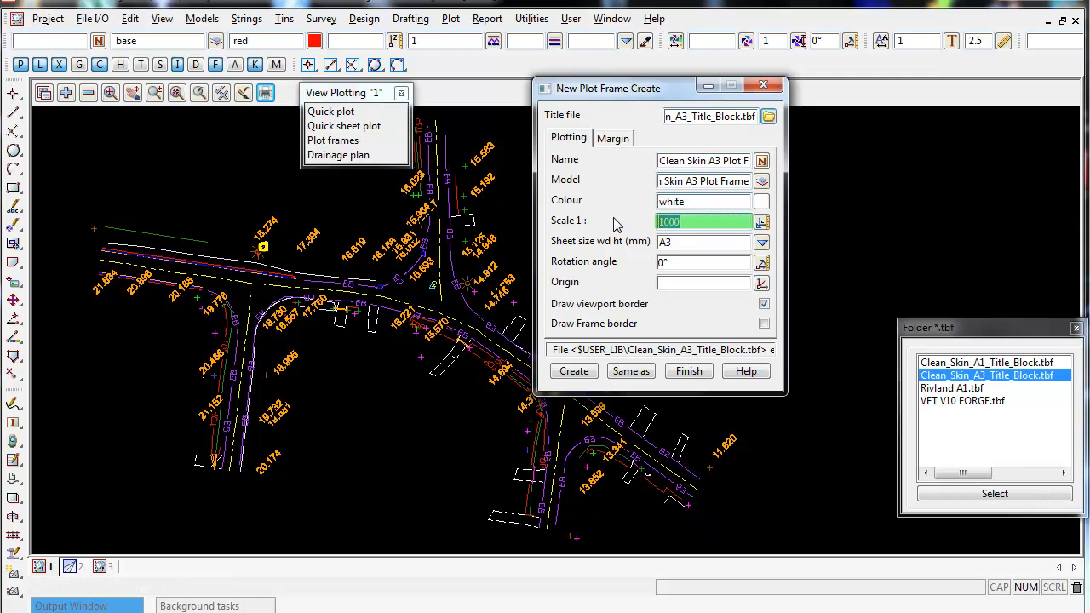
{"action": "type", "text": "500"}
Close the title file folder list, leaving the sheet size at A3.
{"action": "left_click", "coordinate": [685, 242]}
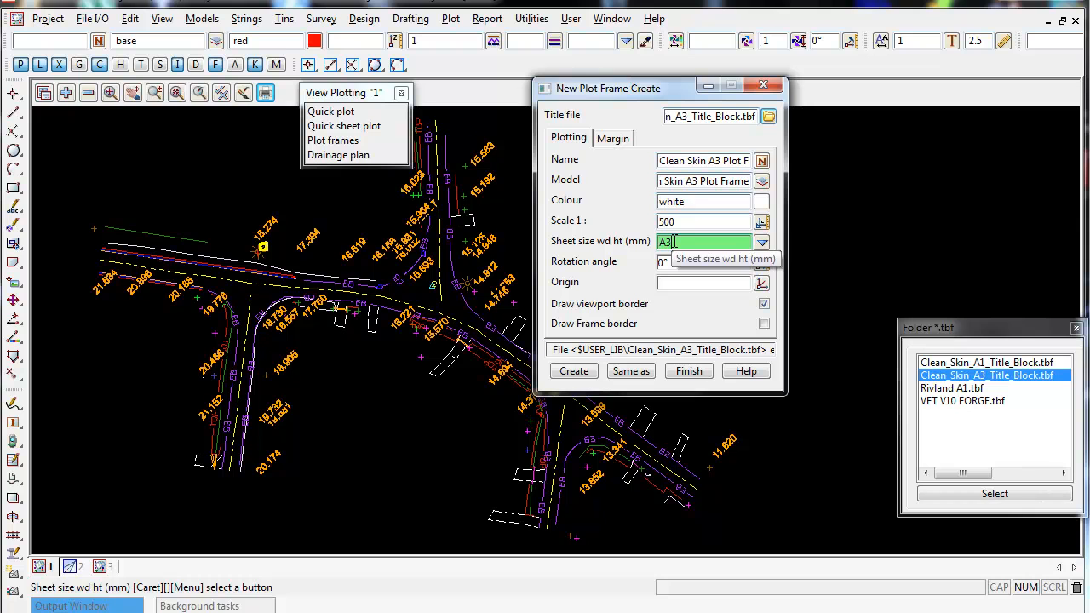
{"action": "left_click", "coordinate": [985, 332]}
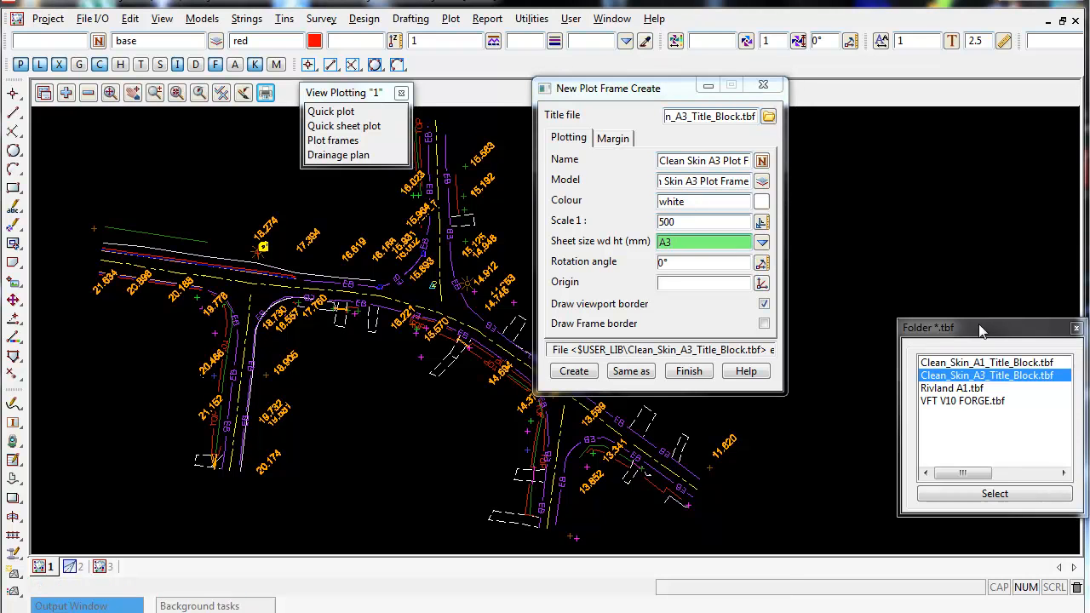
{"action": "left_click_drag", "start_coordinate": [985, 332], "coordinate": [935, 214]}
{"action": "left_click", "coordinate": [945, 245]}
{"action": "left_click", "coordinate": [944, 257]}
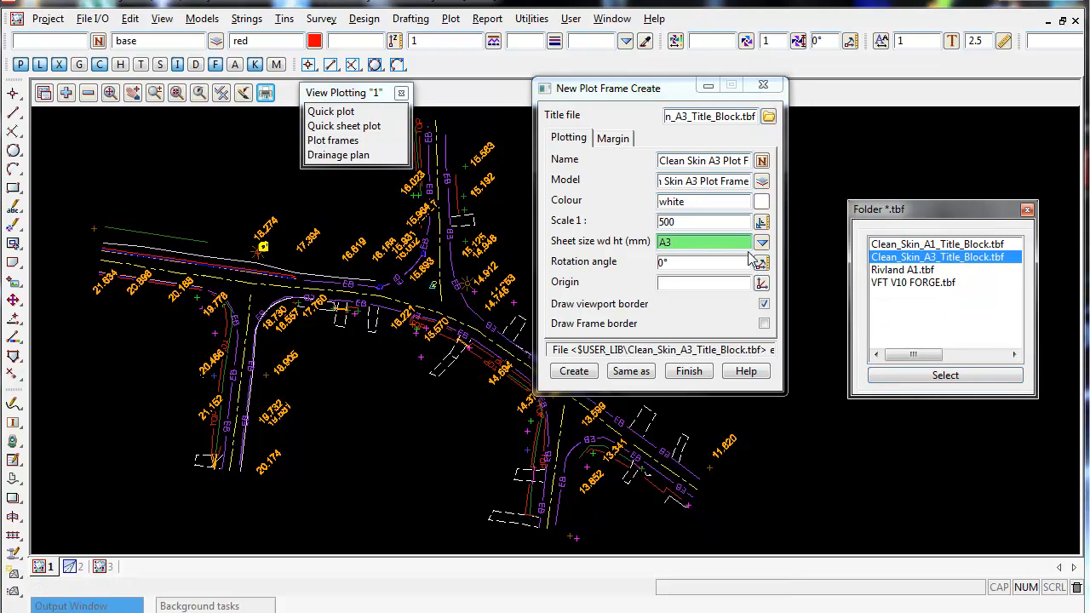
{"action": "left_click", "coordinate": [705, 242]}
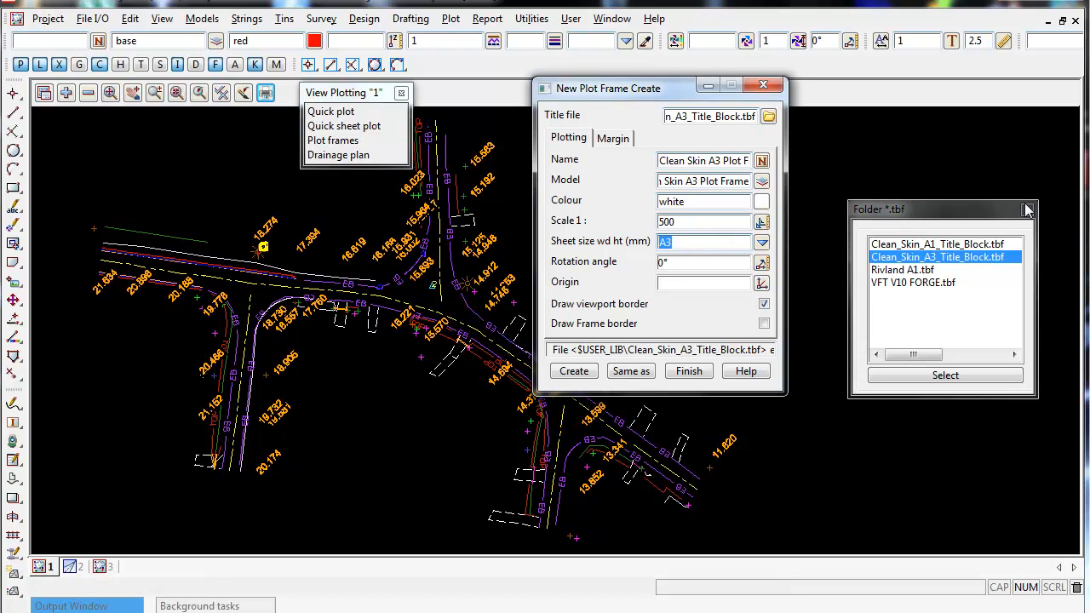
{"action": "left_click", "coordinate": [1028, 210]}
{"action": "key", "text": "Tab"}
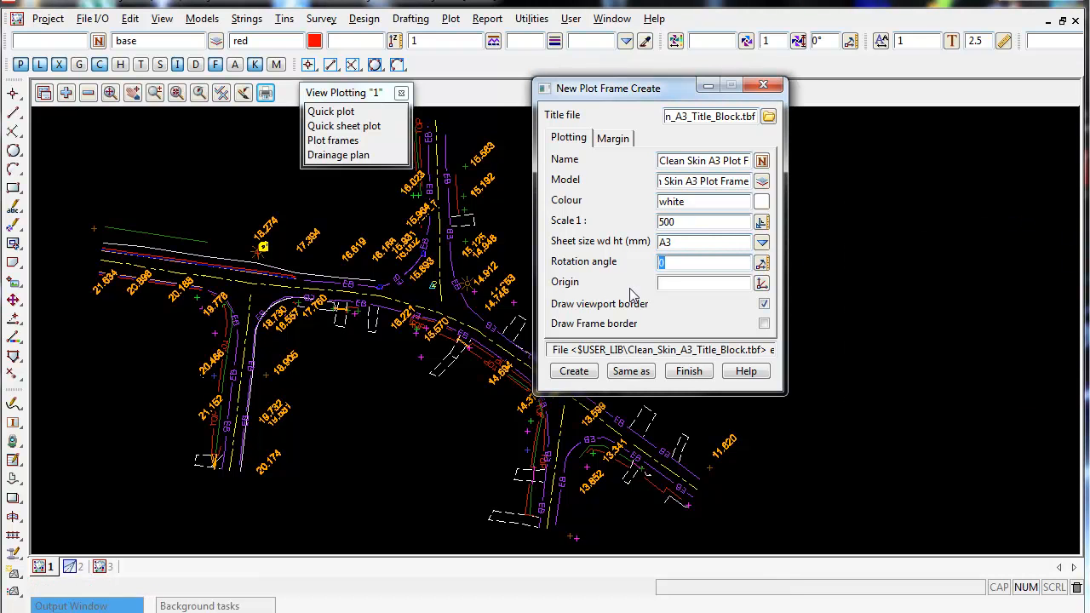
Pick the plot frame origin at a point below and left of the road drawing.
{"action": "left_click", "coordinate": [762, 285]}
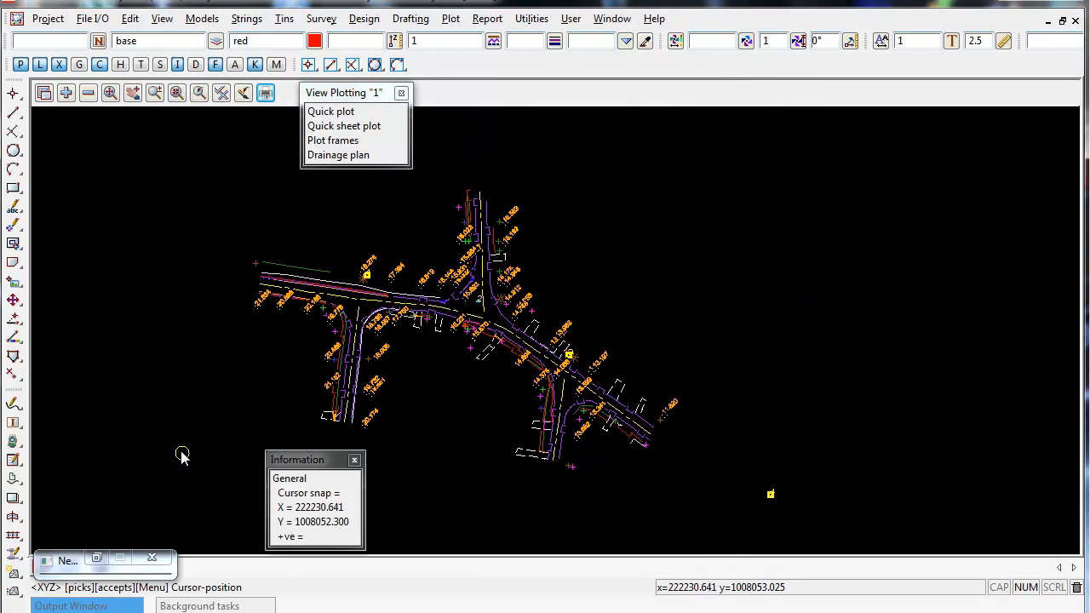
{"action": "left_click", "coordinate": [182, 451]}
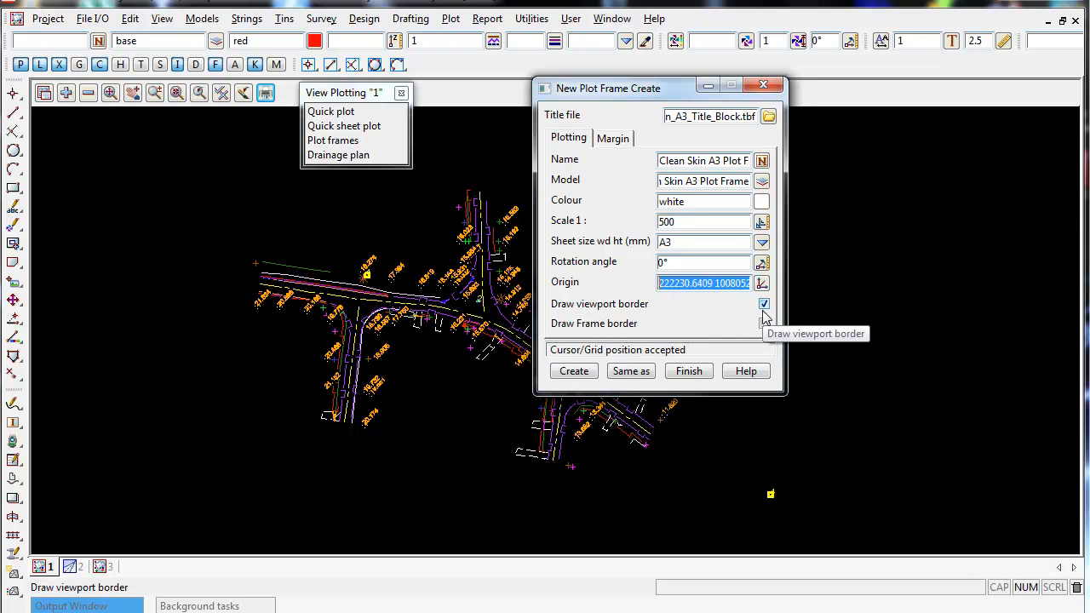
{"action": "left_click", "coordinate": [631, 372]}
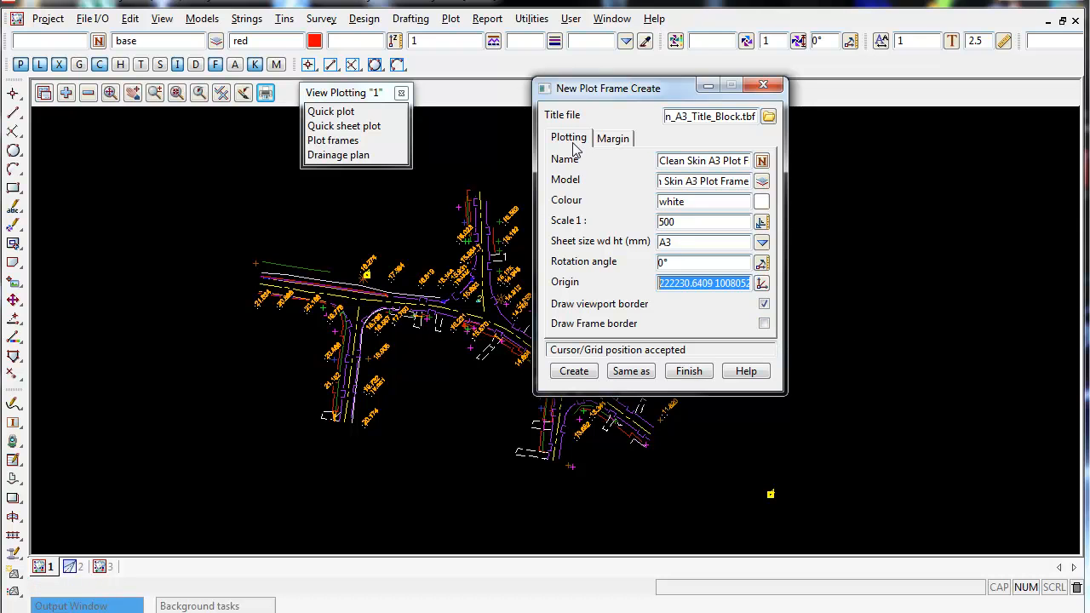
Set the plot frame's right margin to 10 mm, reviewing the other margins before returning to the plotting settings.
{"action": "left_click", "coordinate": [616, 141]}
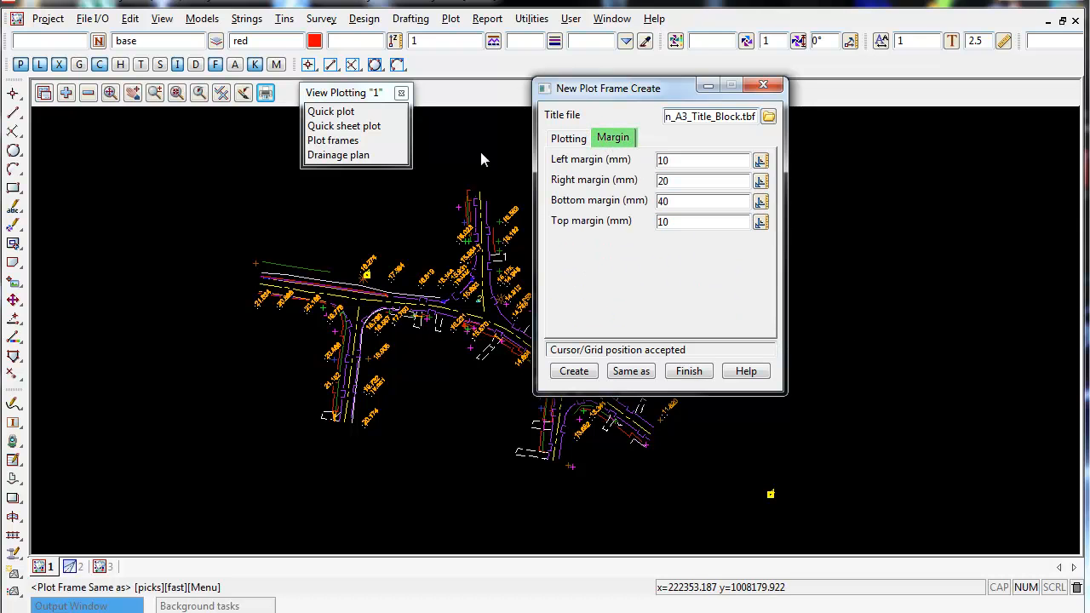
{"action": "double_click", "coordinate": [680, 183]}
{"action": "type", "text": "1"}
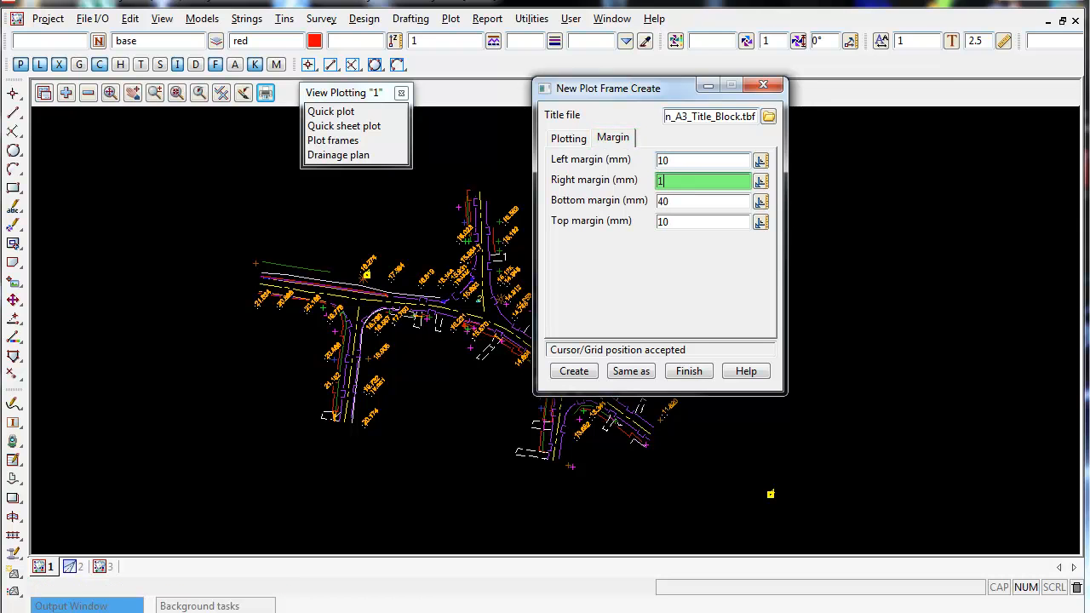
{"action": "key", "text": "Return"}
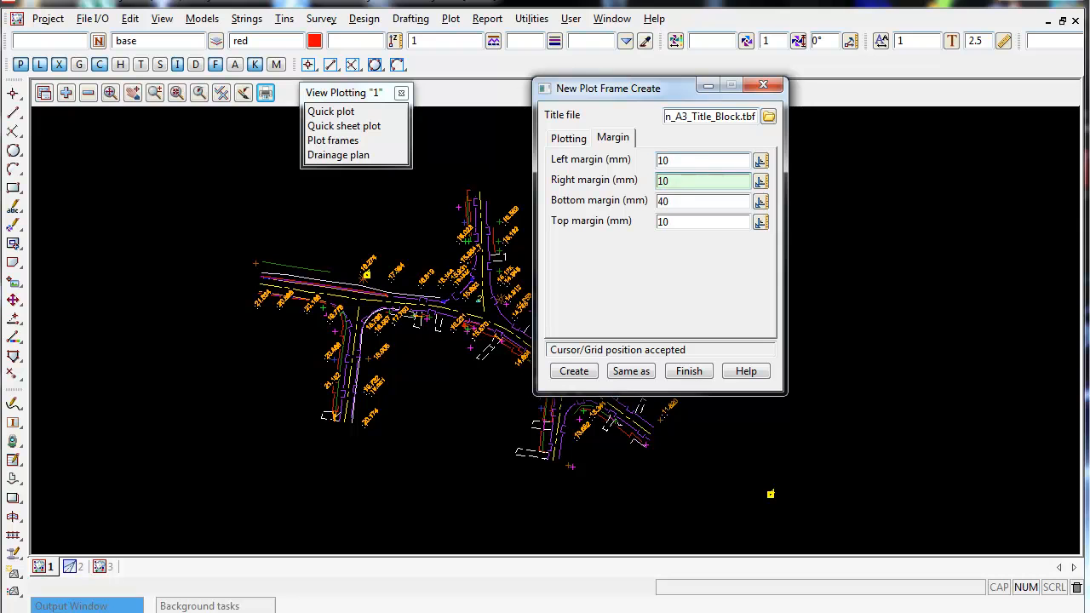
{"action": "left_click", "coordinate": [673, 223]}
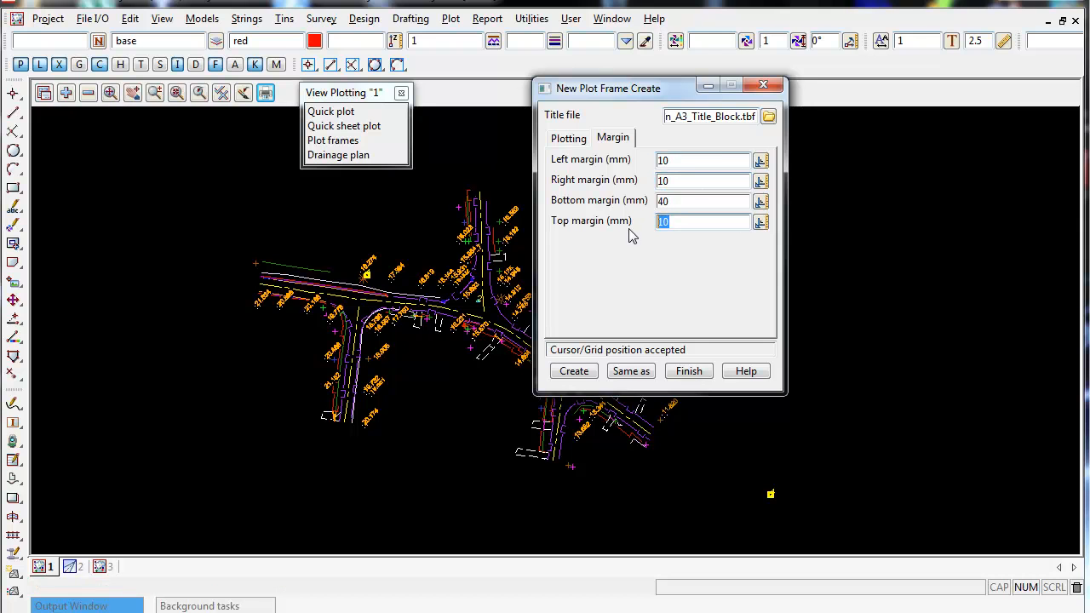
{"action": "left_click", "coordinate": [680, 202]}
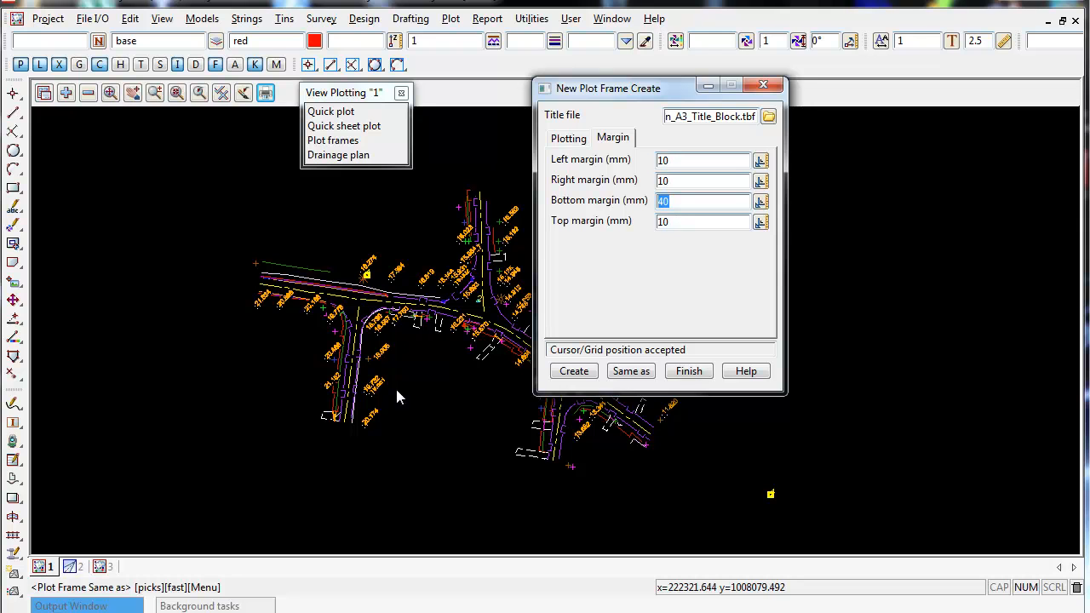
{"action": "left_click", "coordinate": [568, 138]}
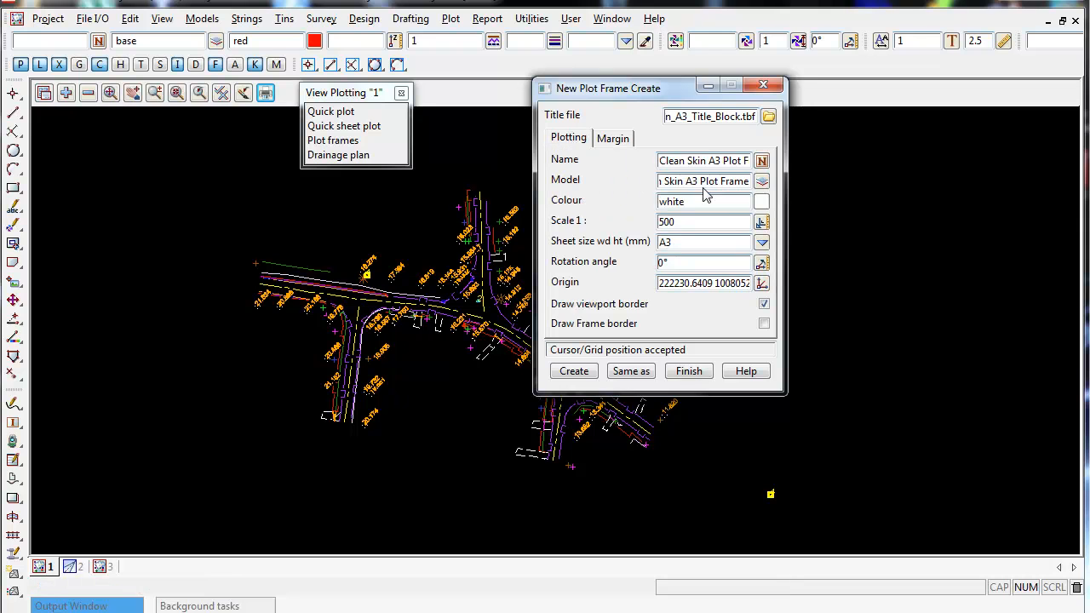
Create the plot frame and save the project when asked.
{"action": "left_click", "coordinate": [574, 371]}
{"action": "mouse_move", "coordinate": [606, 88]}
{"action": "left_mouse_down"}
{"action": "mouse_move", "coordinate": [645, 63]}
{"action": "mouse_move", "coordinate": [623, 84]}
{"action": "left_mouse_up"}
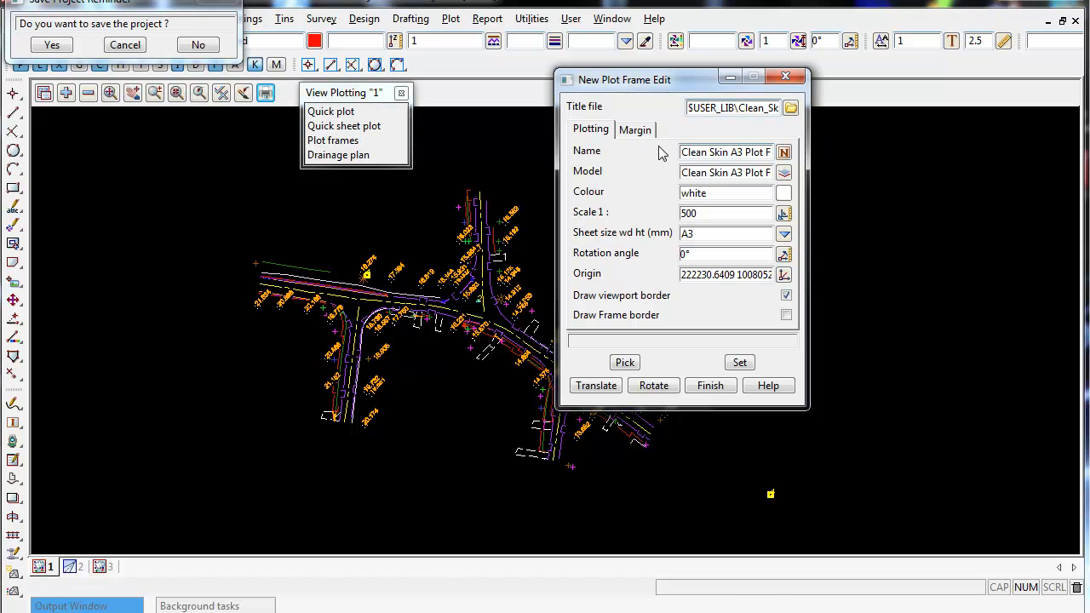
{"action": "left_click", "coordinate": [50, 45]}
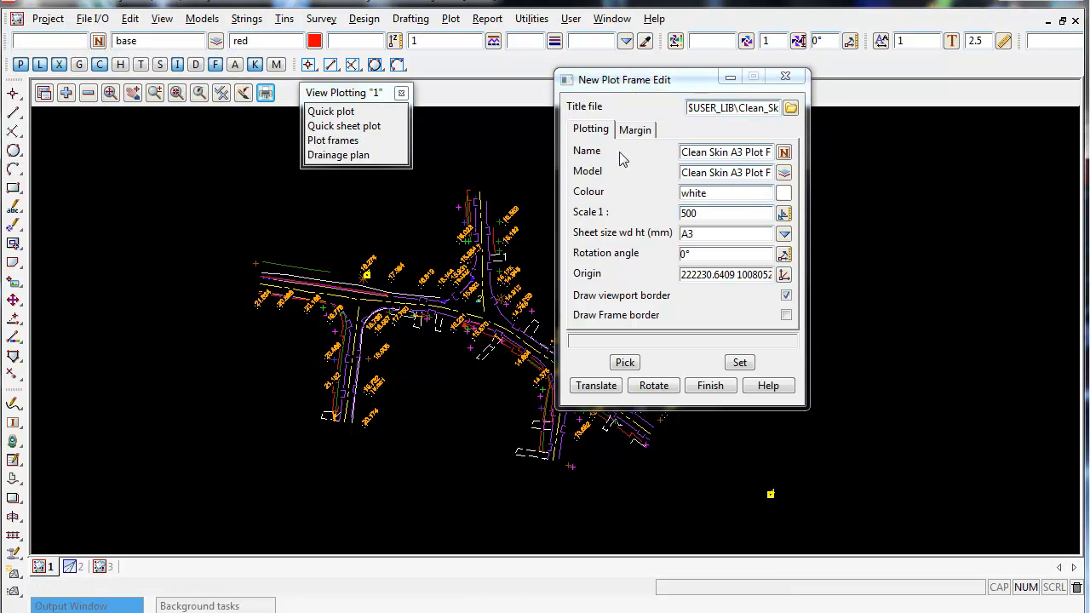
Add the Clean Skin A3 Plot Frame model to the plan view.
{"action": "left_click_drag", "start_coordinate": [659, 80], "coordinate": [769, 81]}
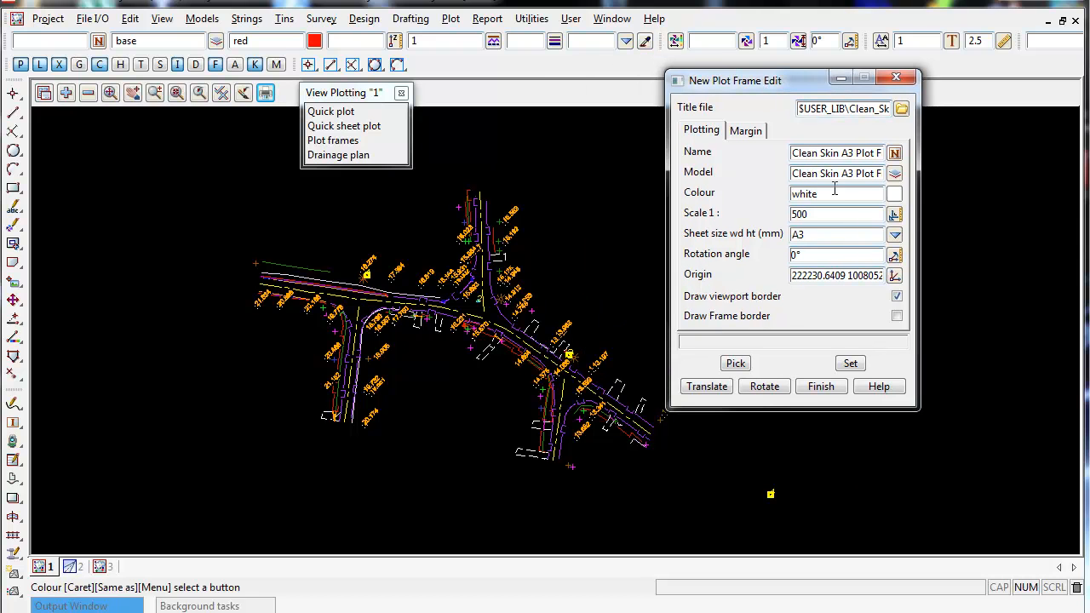
{"action": "left_click_drag", "start_coordinate": [876, 173], "coordinate": [792, 173]}
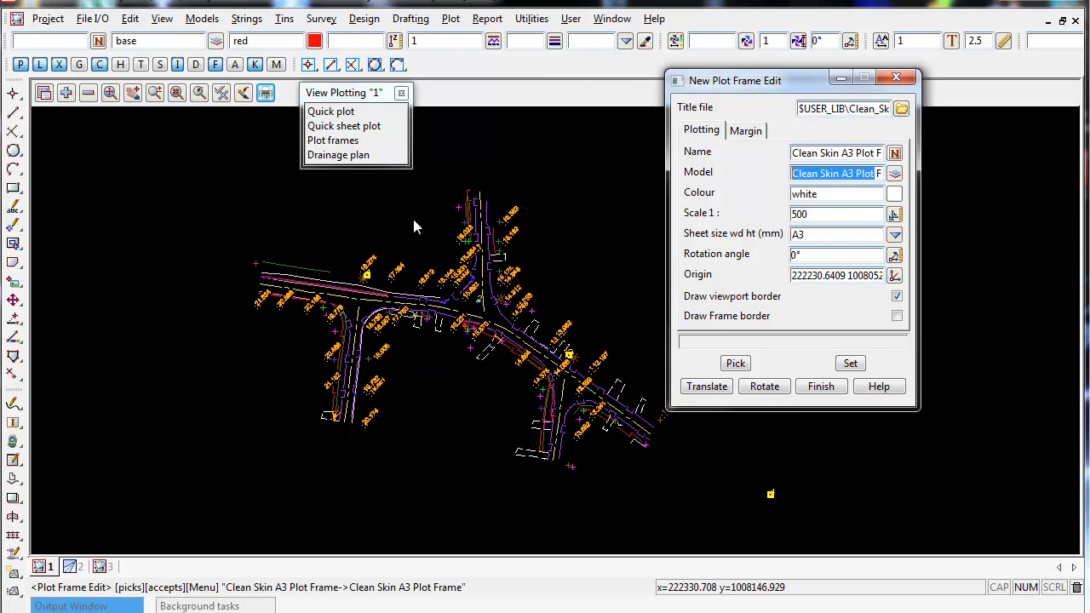
{"action": "left_click", "coordinate": [66, 93]}
{"action": "left_click", "coordinate": [102, 167]}
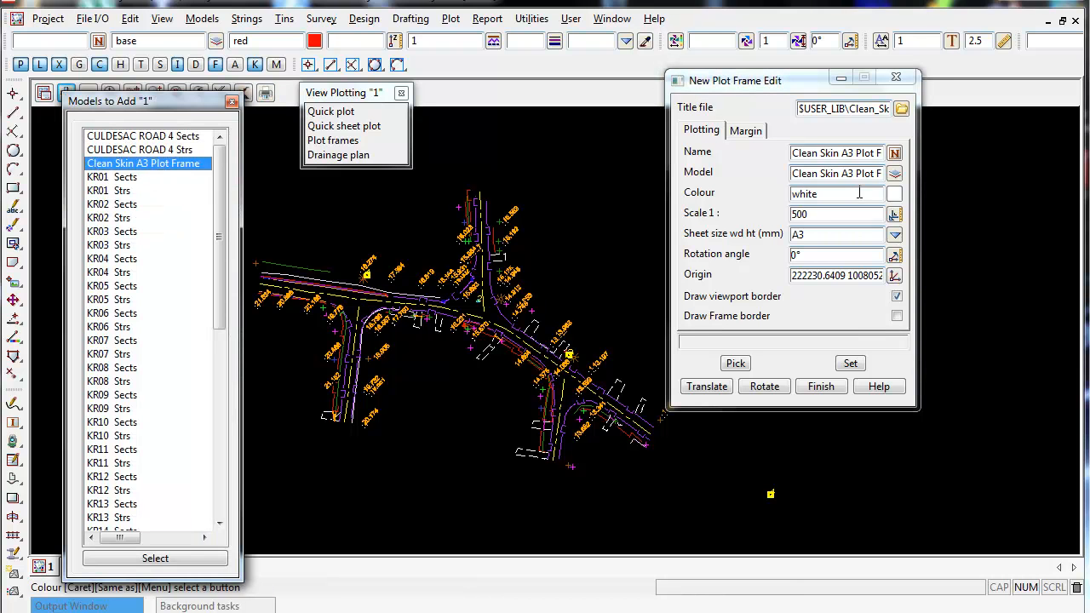
{"action": "left_click_drag", "start_coordinate": [879, 175], "coordinate": [791, 176]}
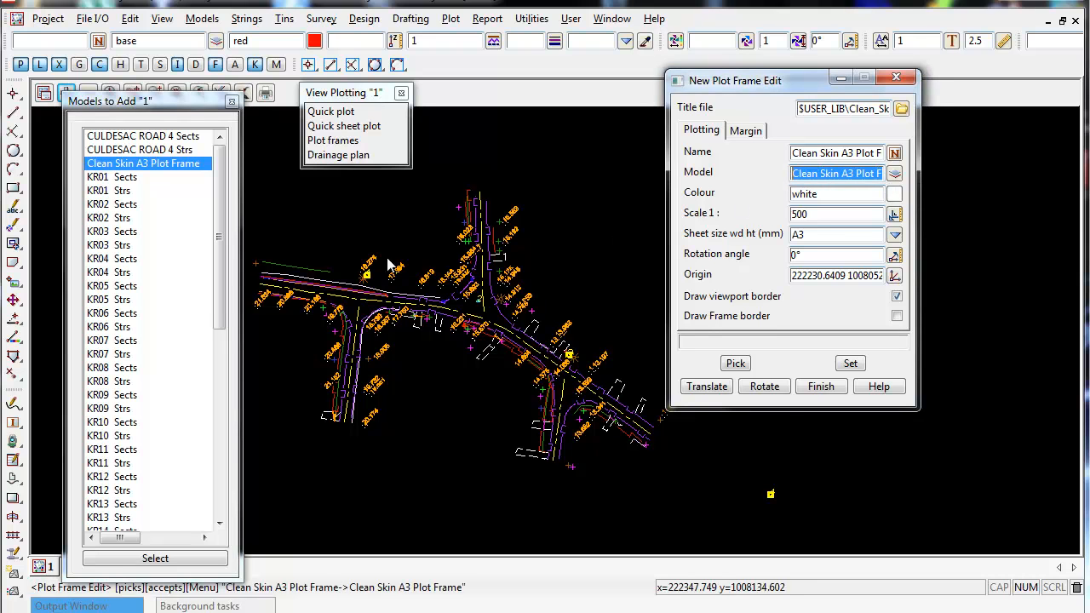
{"action": "left_click", "coordinate": [155, 559]}
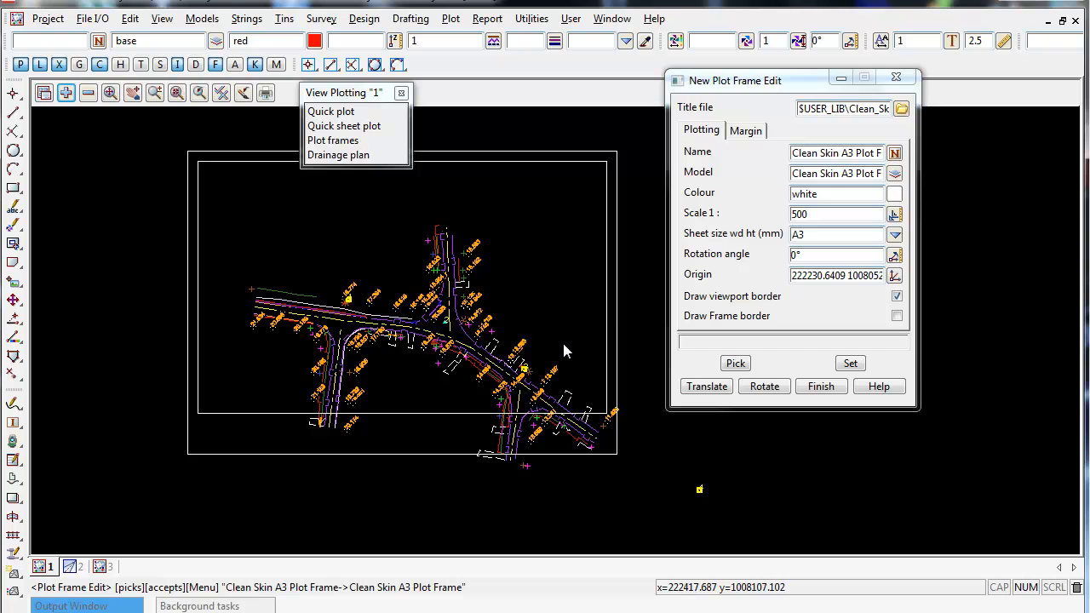
Translate the plot frame so it encloses the whole road drawing.
{"action": "left_click", "coordinate": [703, 386]}
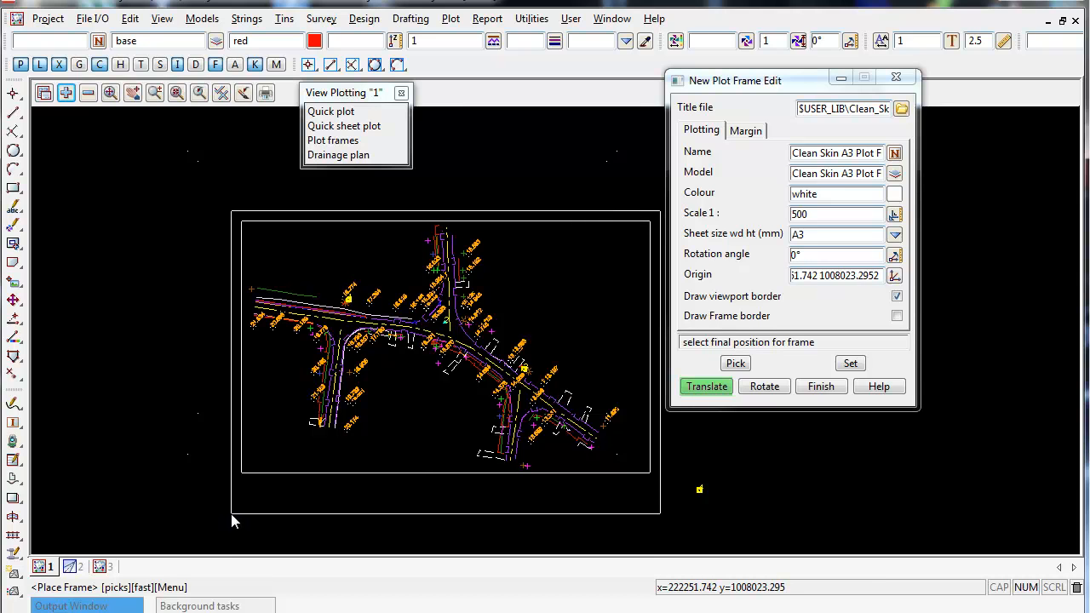
{"action": "left_click", "coordinate": [230, 515]}
{"action": "middle_click", "coordinate": [231, 515]}
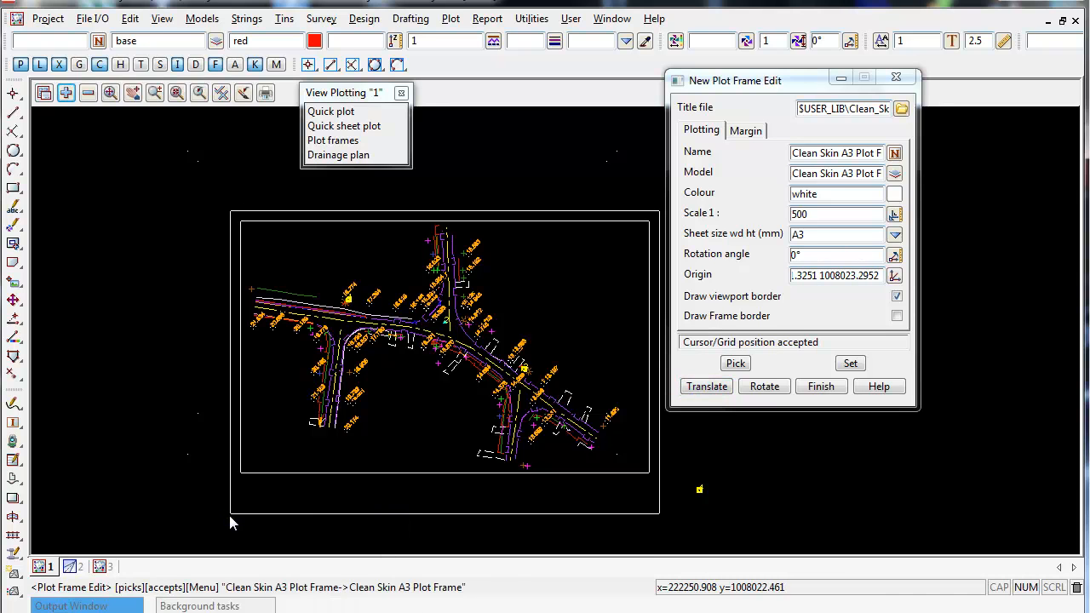
Try rotating the plot frame, then reset its rotation angle to 0°.
{"action": "left_click", "coordinate": [765, 387]}
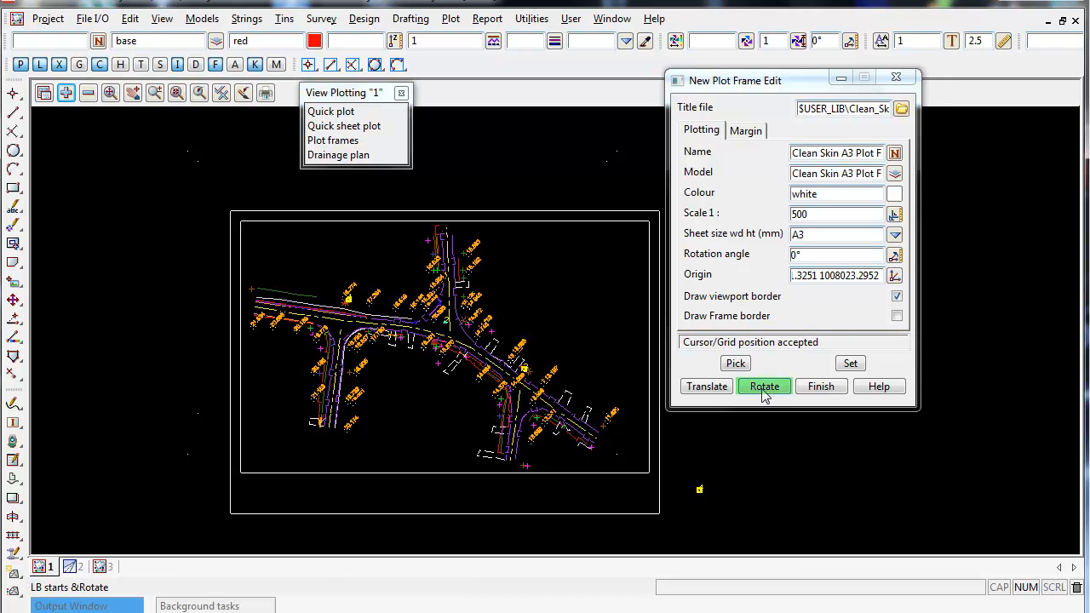
{"action": "left_click", "coordinate": [763, 389]}
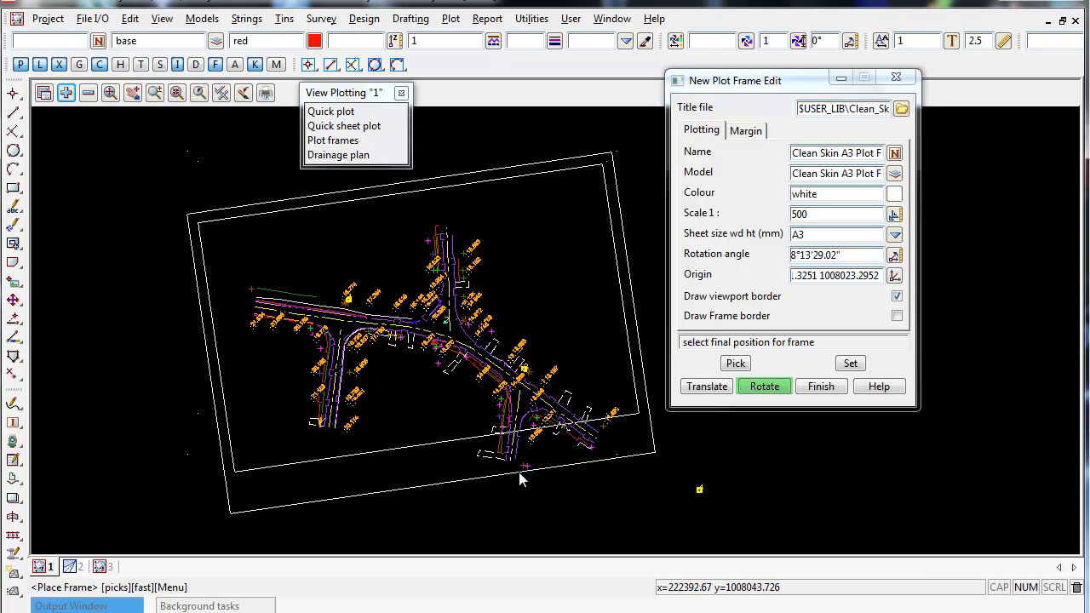
{"action": "left_click_drag", "start_coordinate": [851, 254], "coordinate": [757, 255]}
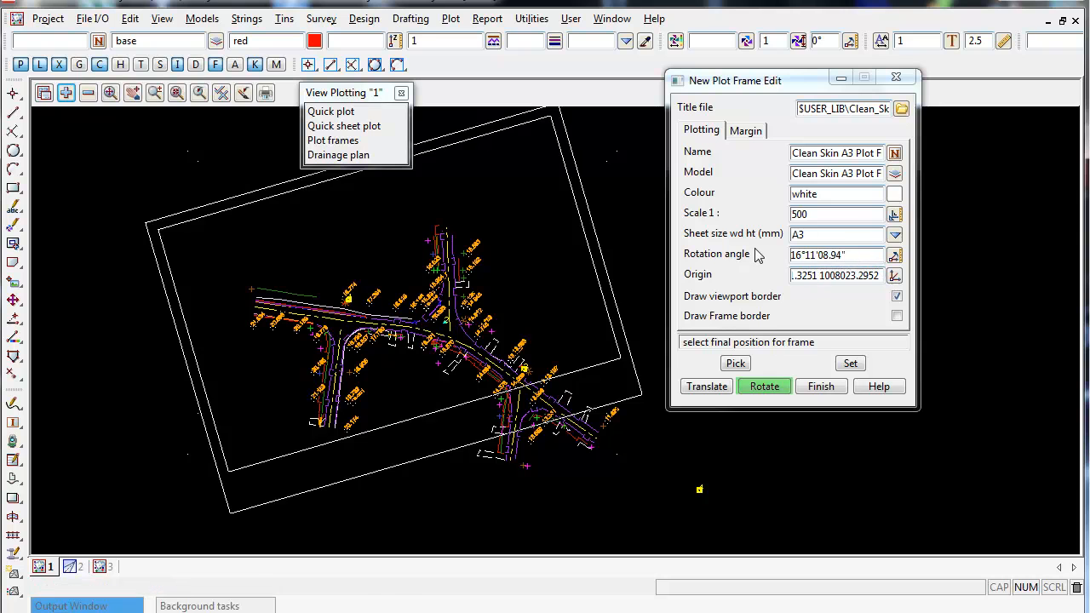
{"action": "type", "text": "0"}
{"action": "key", "text": "Return"}
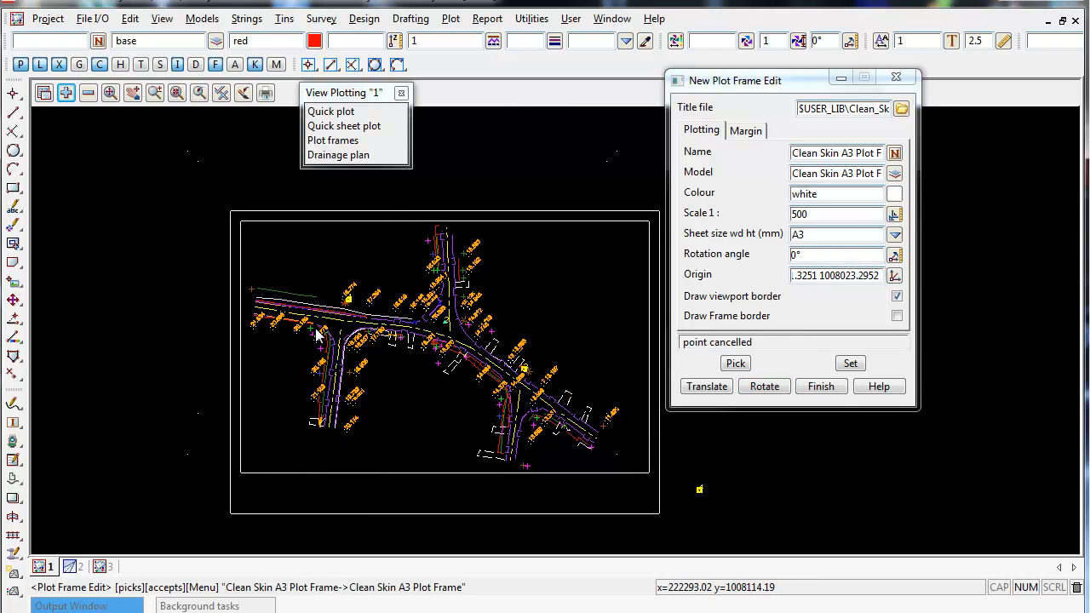
Apply the edited frame position and finish editing the plot frame.
{"action": "scroll", "coordinate": [317, 335], "scroll_direction": "down", "scroll_amount": 1}
{"action": "left_click", "coordinate": [849, 363]}
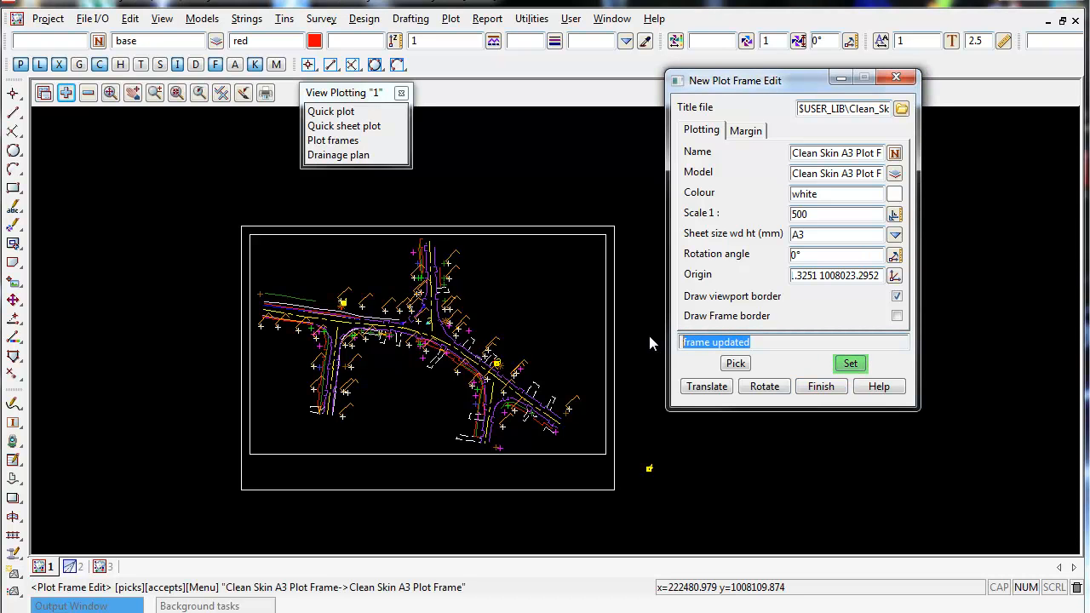
{"action": "left_click", "coordinate": [821, 387]}
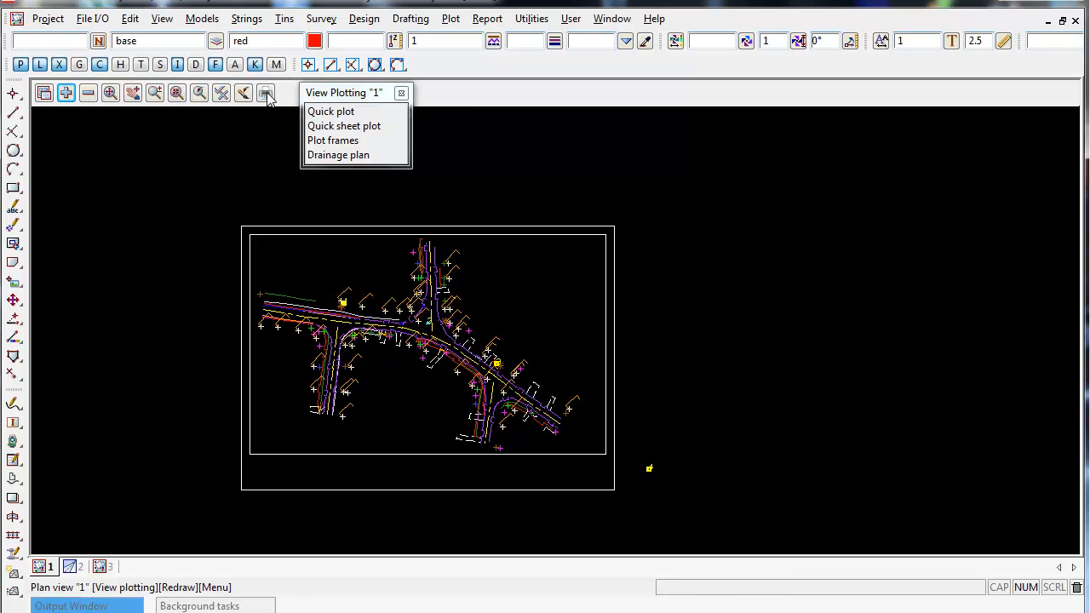
Open the Plot frames editor from the view's plotting menu.
{"action": "mouse_move", "coordinate": [312, 97]}
{"action": "left_mouse_down"}
{"action": "mouse_move", "coordinate": [309, 139]}
{"action": "mouse_move", "coordinate": [302, 99]}
{"action": "left_mouse_up"}
{"action": "left_click", "coordinate": [328, 143]}
{"action": "left_click_drag", "start_coordinate": [495, 158], "coordinate": [788, 28]}
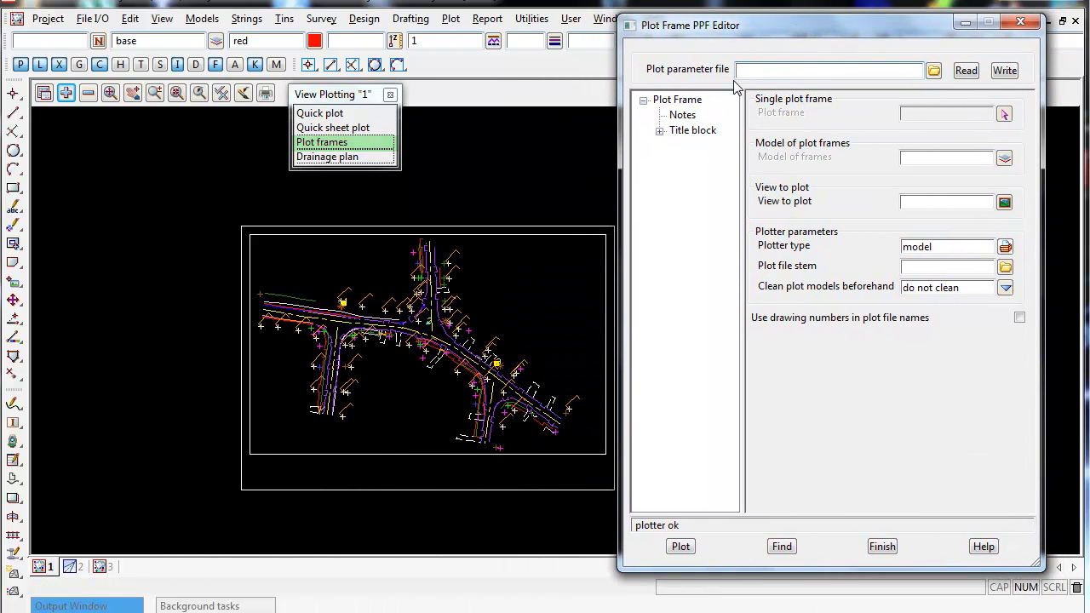
{"action": "left_click", "coordinate": [680, 100]}
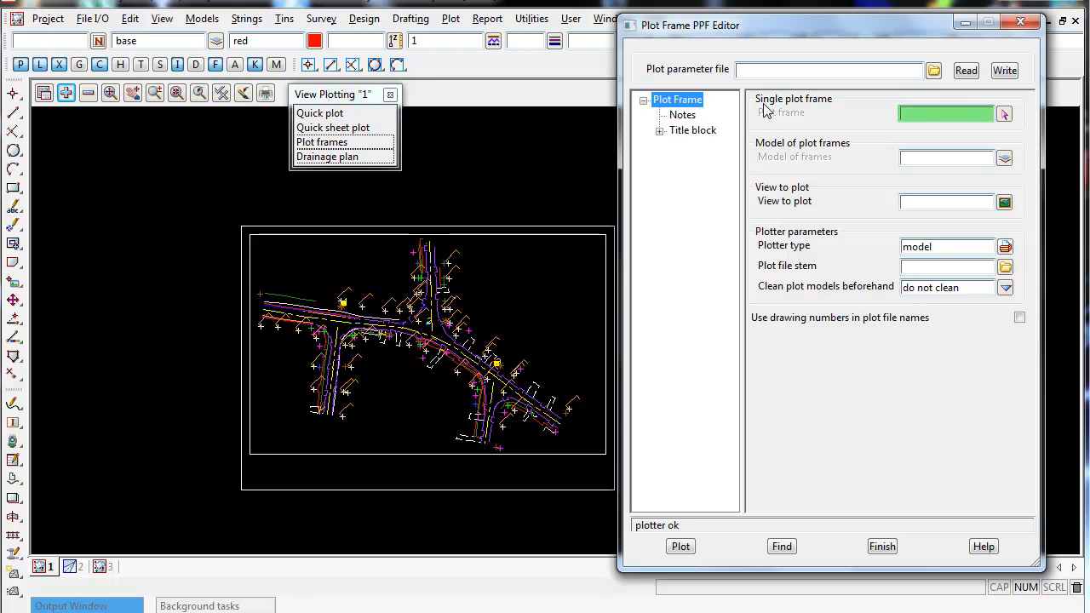
Pick the Clean Skin A3 plot frame in the view as the single plot frame.
{"action": "left_click", "coordinate": [1004, 116]}
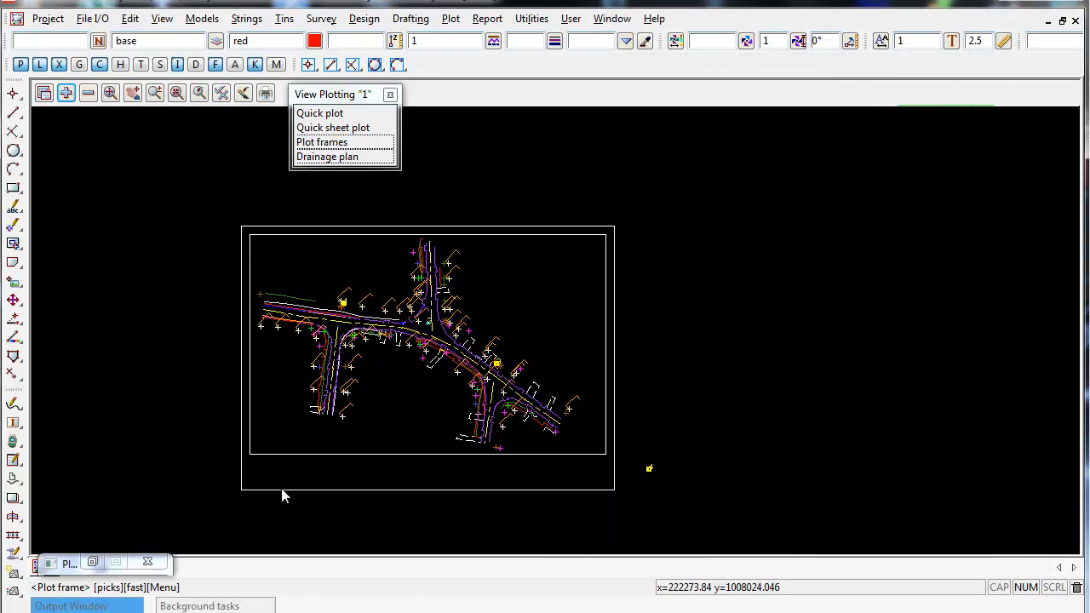
{"action": "left_click", "coordinate": [264, 491]}
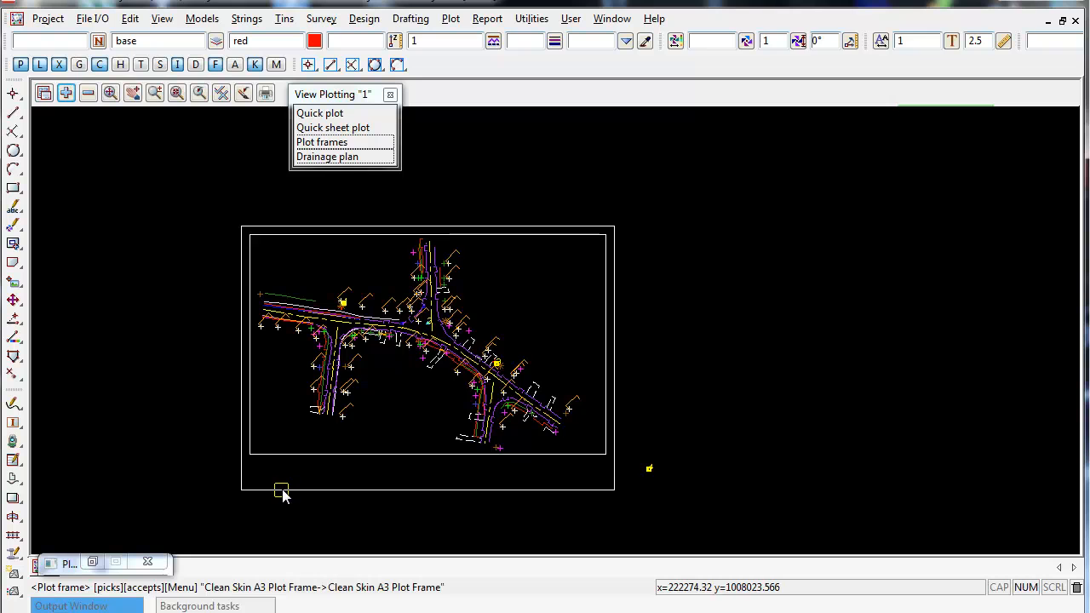
{"action": "middle_click", "coordinate": [283, 494]}
{"action": "left_click_drag", "start_coordinate": [963, 119], "coordinate": [864, 129]}
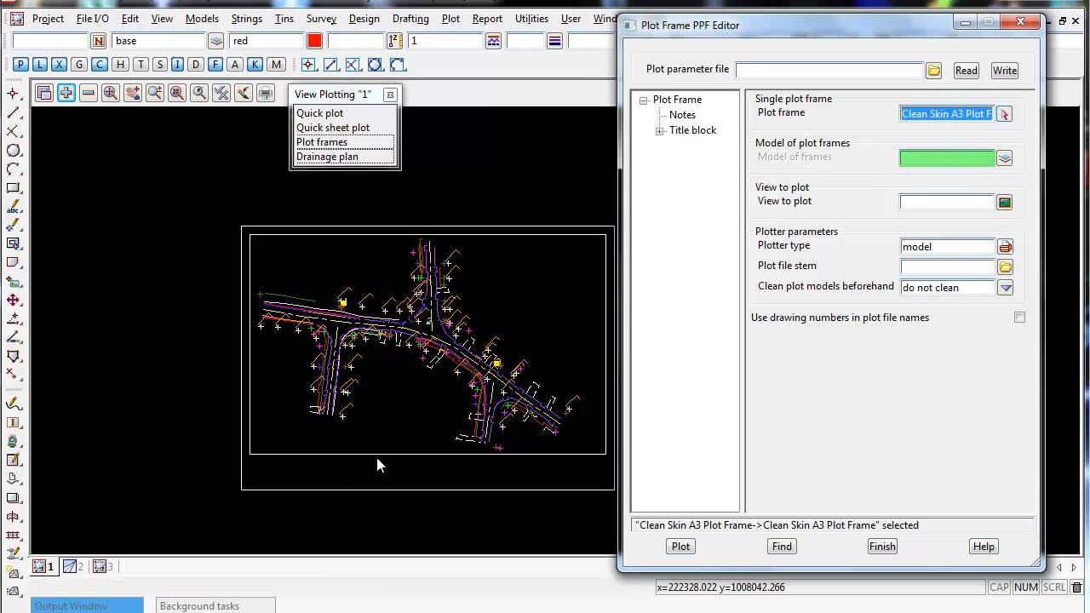
Try to set the model of frames to Clean Skin A3 Plot Frame.
{"action": "left_click", "coordinate": [1004, 159]}
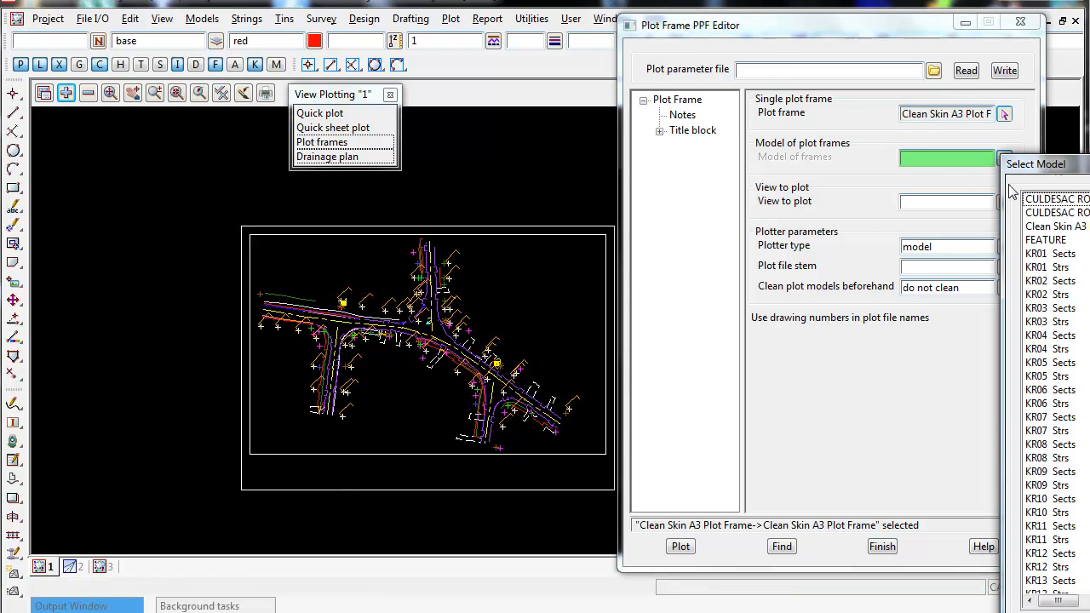
{"action": "left_click", "coordinate": [1084, 227]}
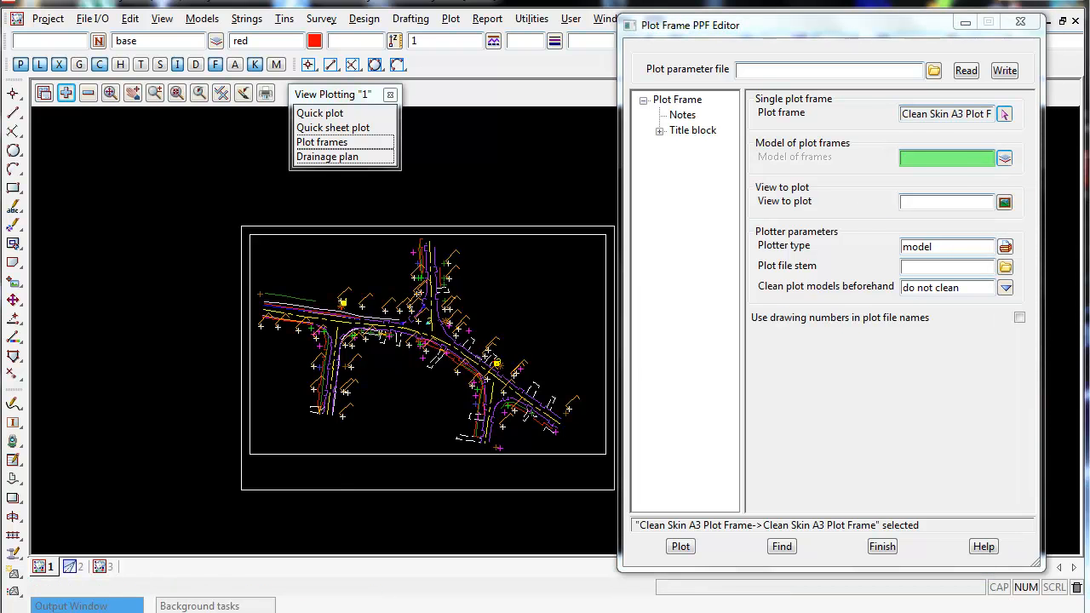
{"action": "key", "text": "Tab"}
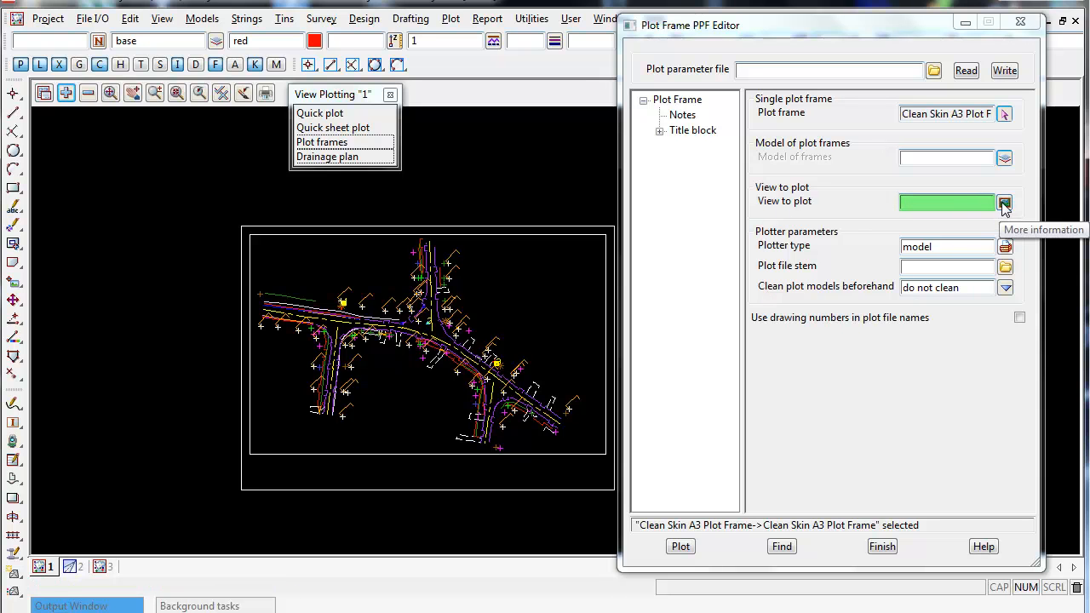
Set the view to plot to view 1.
{"action": "left_click", "coordinate": [1003, 205]}
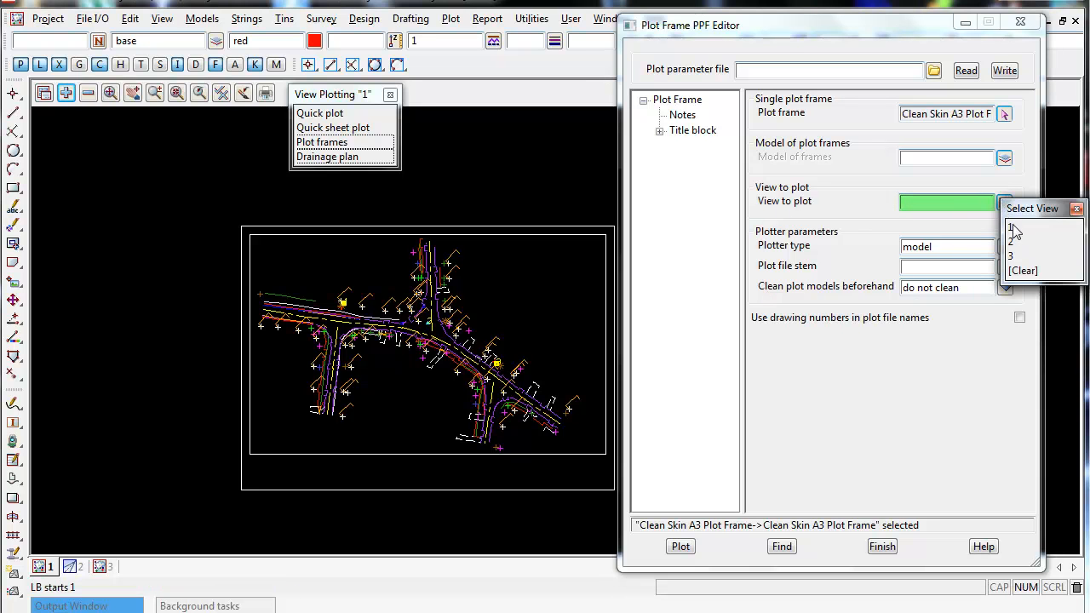
{"action": "left_click", "coordinate": [1011, 228]}
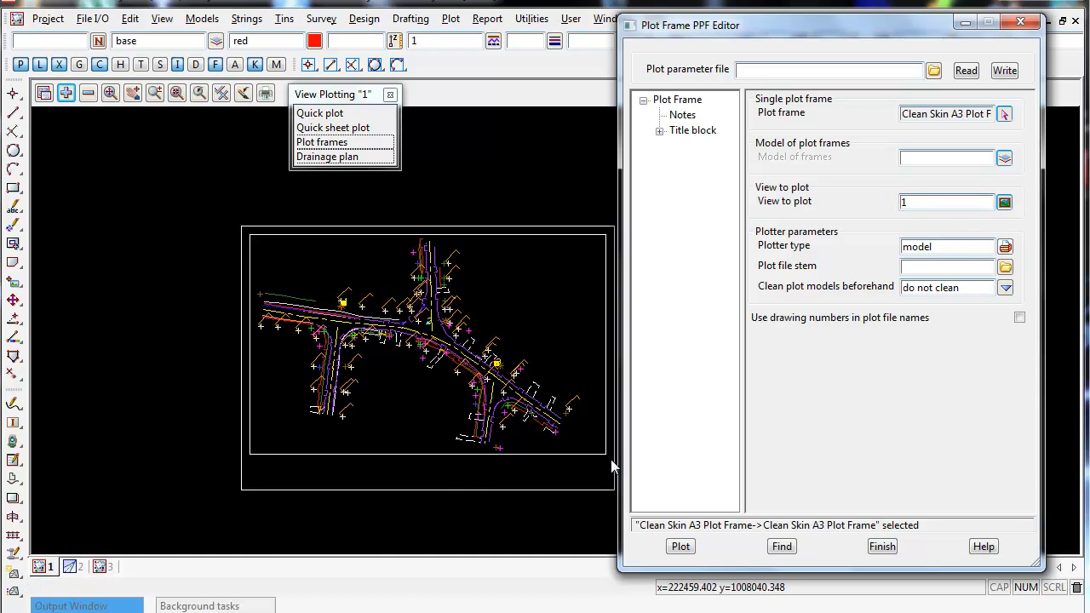
Set the plotter type to model and the plot file stem to plot.
{"action": "left_click", "coordinate": [1005, 246]}
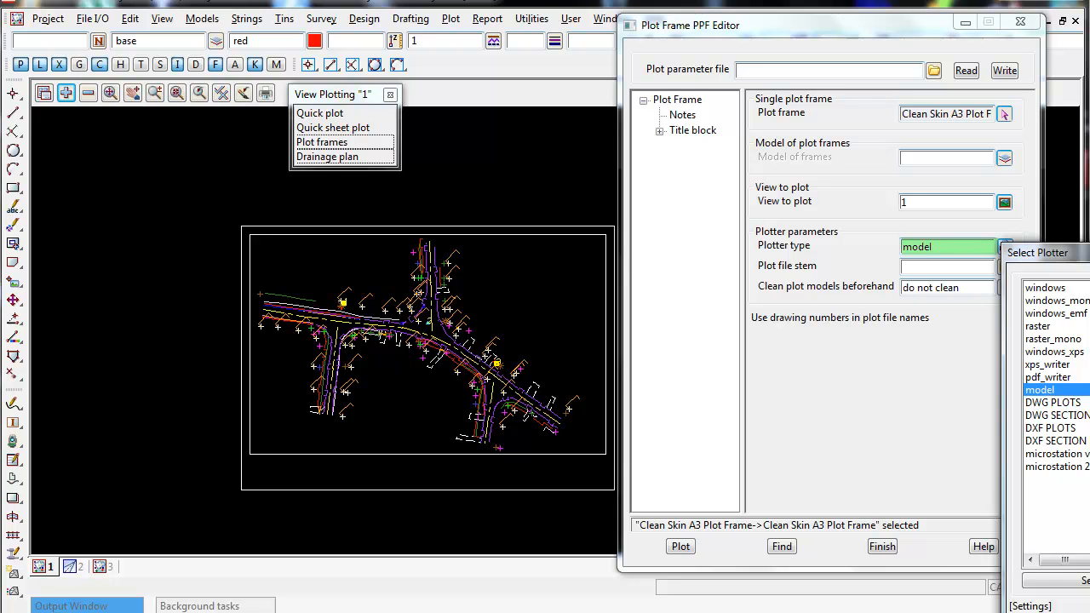
{"action": "left_click", "coordinate": [1038, 389]}
{"action": "left_click", "coordinate": [928, 266]}
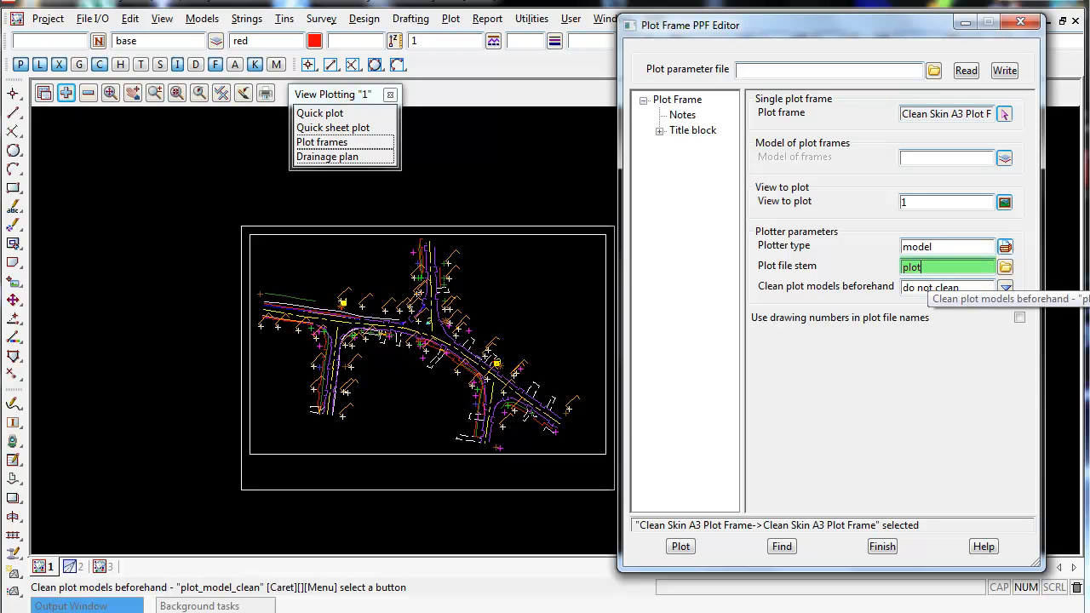
{"action": "key", "text": "Return"}
Set clean plot models beforehand to always clean.
{"action": "left_click", "coordinate": [1004, 291]}
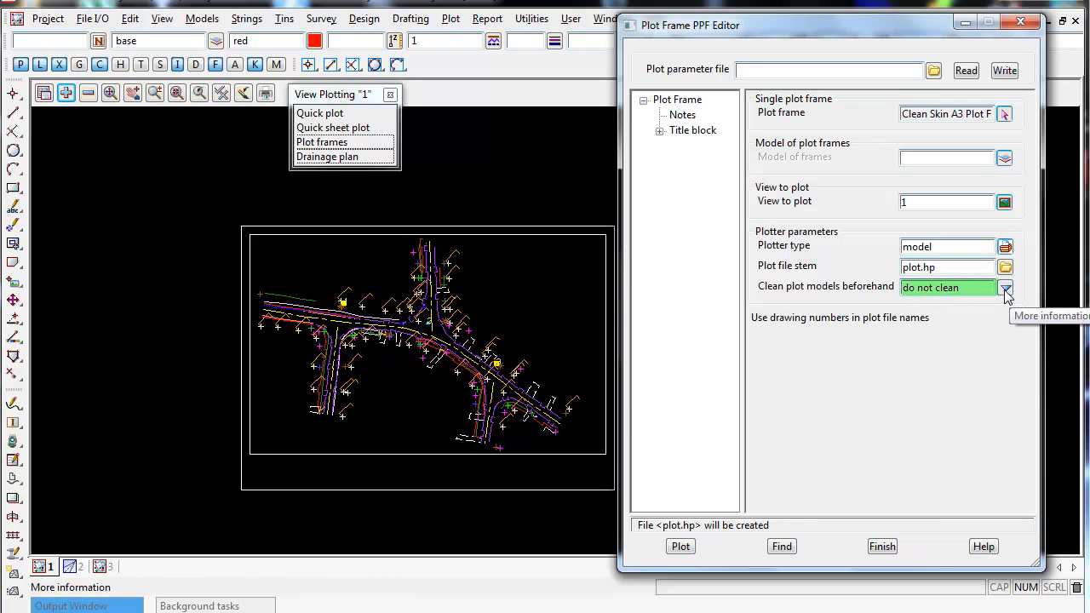
{"action": "left_click", "coordinate": [1006, 291]}
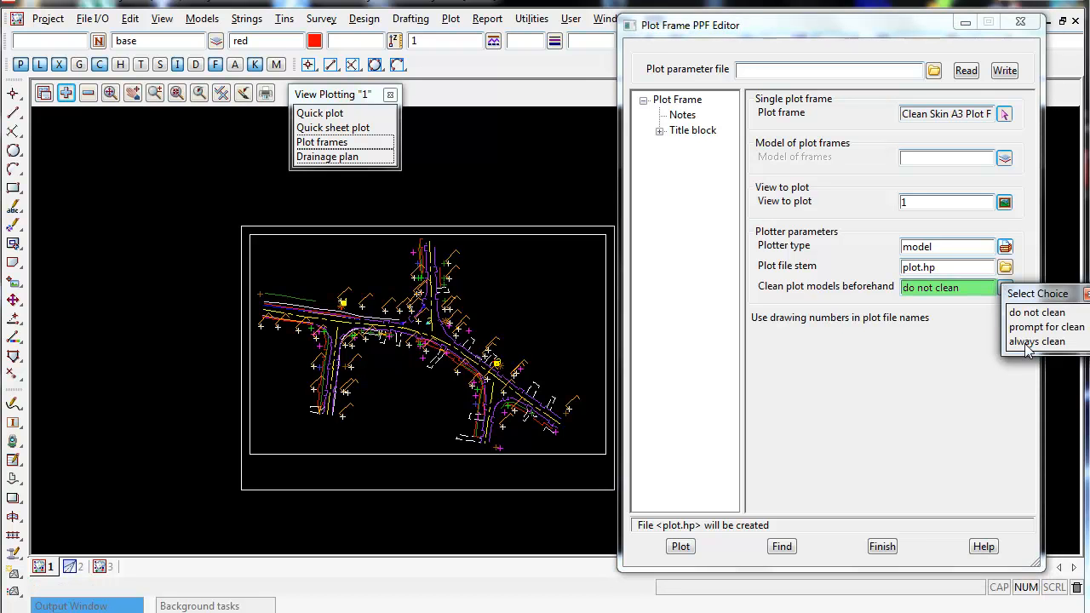
{"action": "left_click", "coordinate": [1030, 341]}
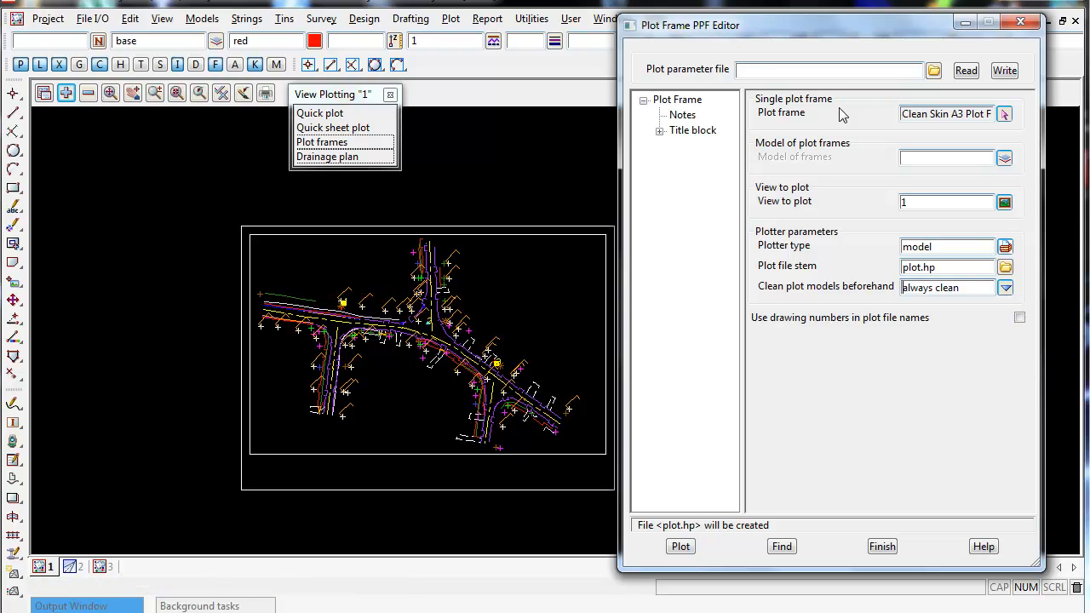
Name the plot parameter file A3 plot frame and write it out.
{"action": "left_click", "coordinate": [741, 71]}
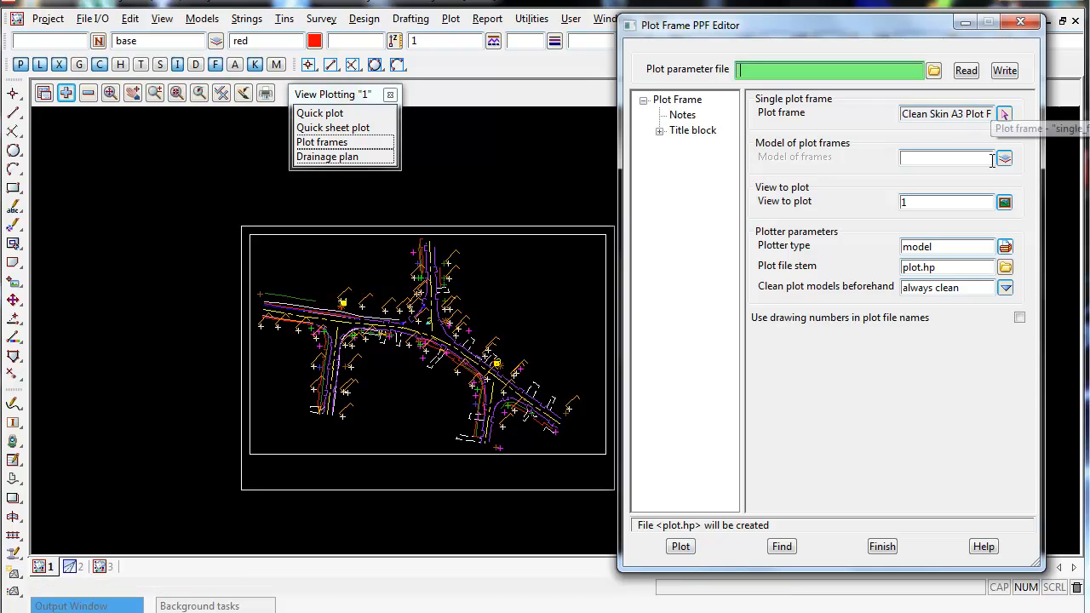
{"action": "left_click", "coordinate": [914, 203]}
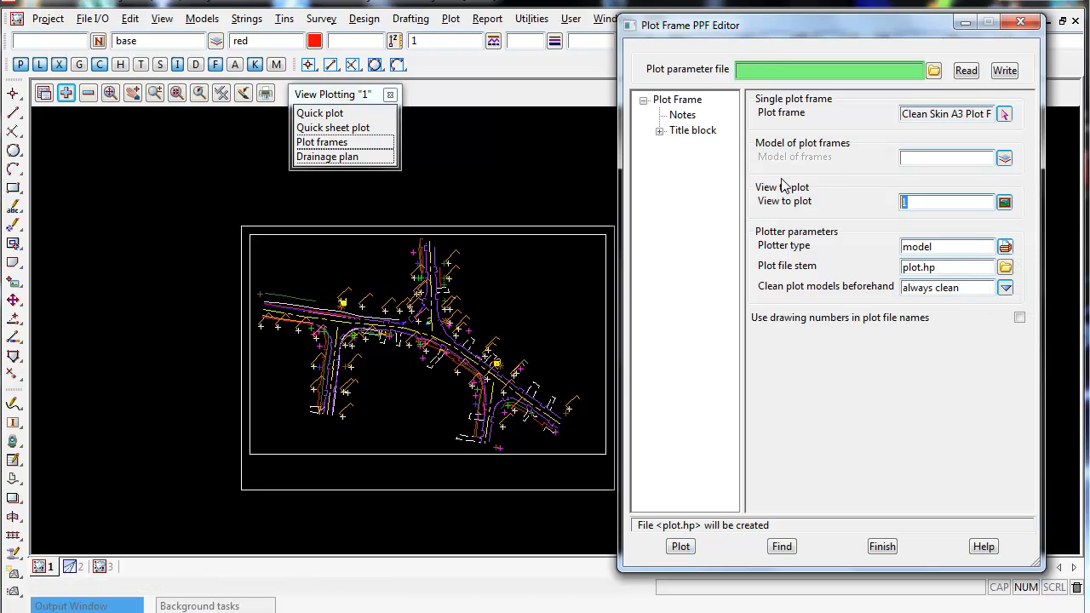
{"action": "left_click", "coordinate": [764, 73]}
{"action": "type", "text": "A"}
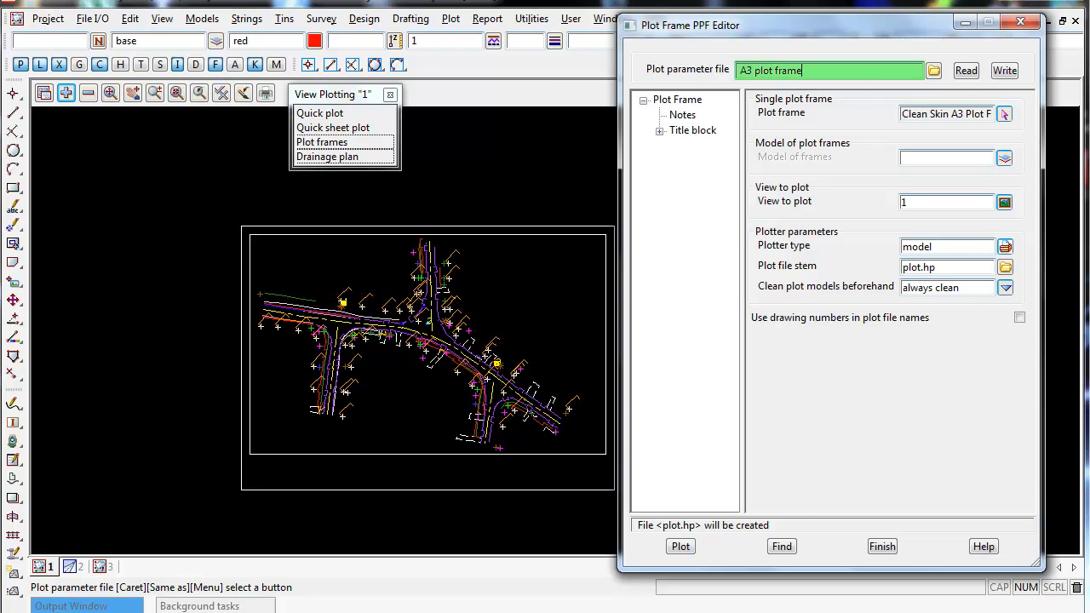
{"action": "type", "text": "3 plot frame"}
{"action": "key", "text": "Return"}
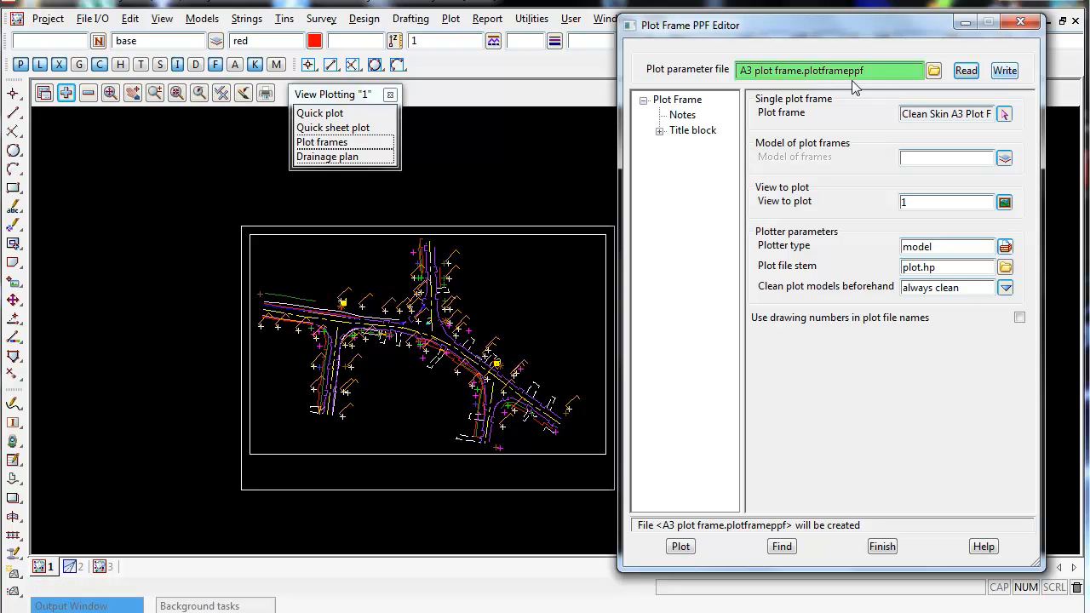
{"action": "left_click", "coordinate": [1002, 73]}
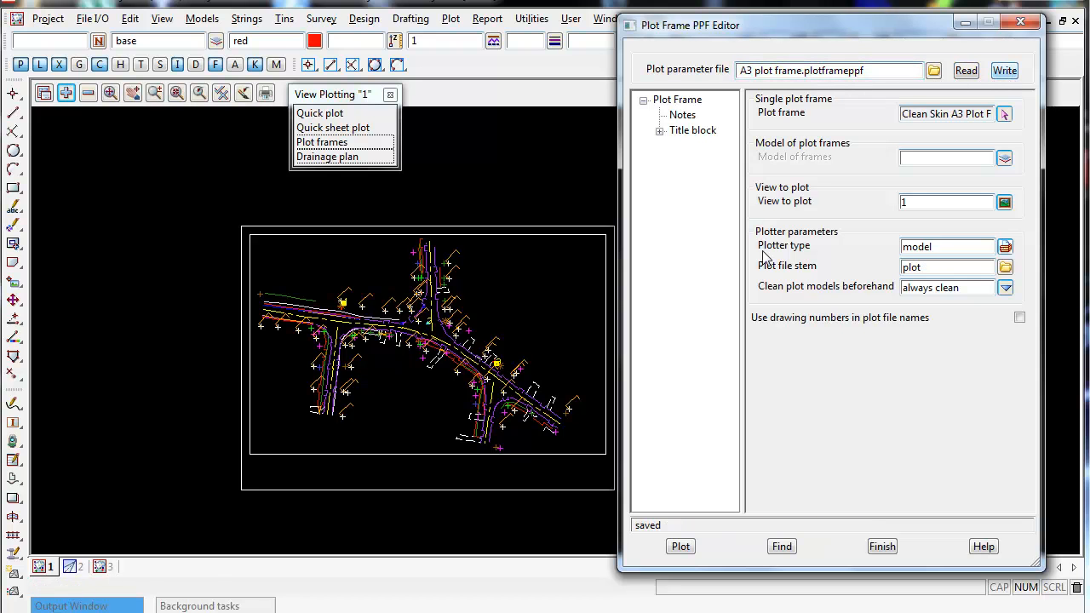
Open the title block parameters and switch from the standard title to using a title file.
{"action": "double_click", "coordinate": [659, 525]}
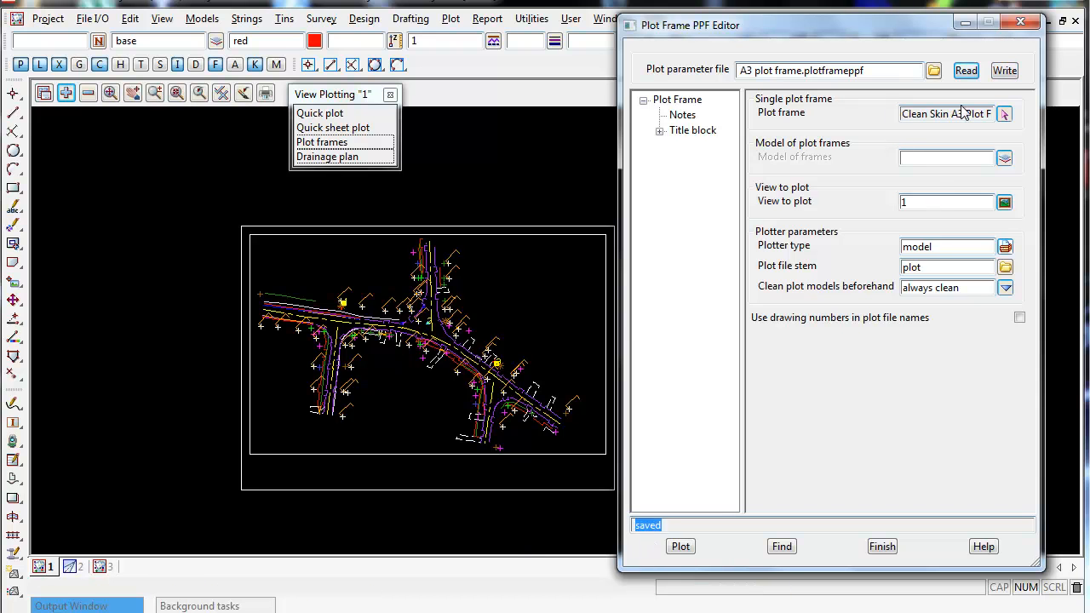
{"action": "left_click", "coordinate": [682, 102]}
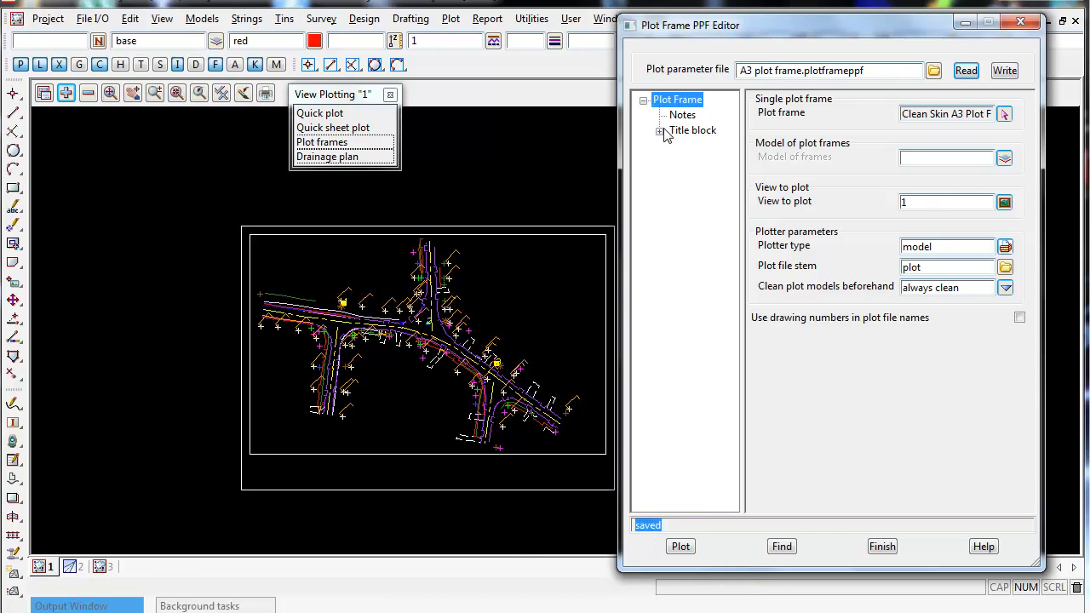
{"action": "left_click", "coordinate": [681, 117]}
{"action": "left_click", "coordinate": [781, 120]}
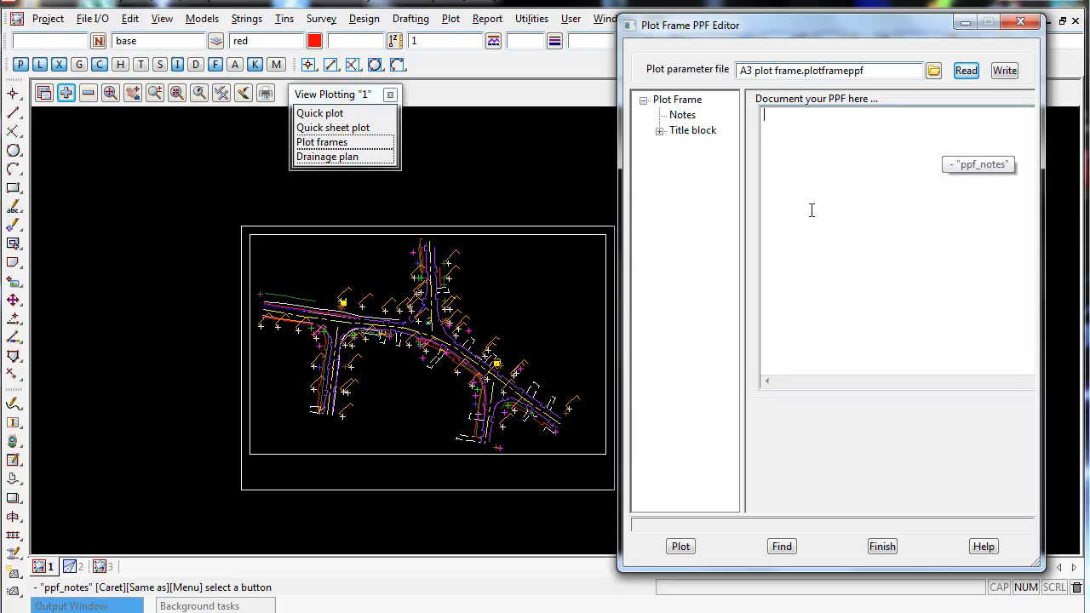
{"action": "left_click", "coordinate": [658, 132]}
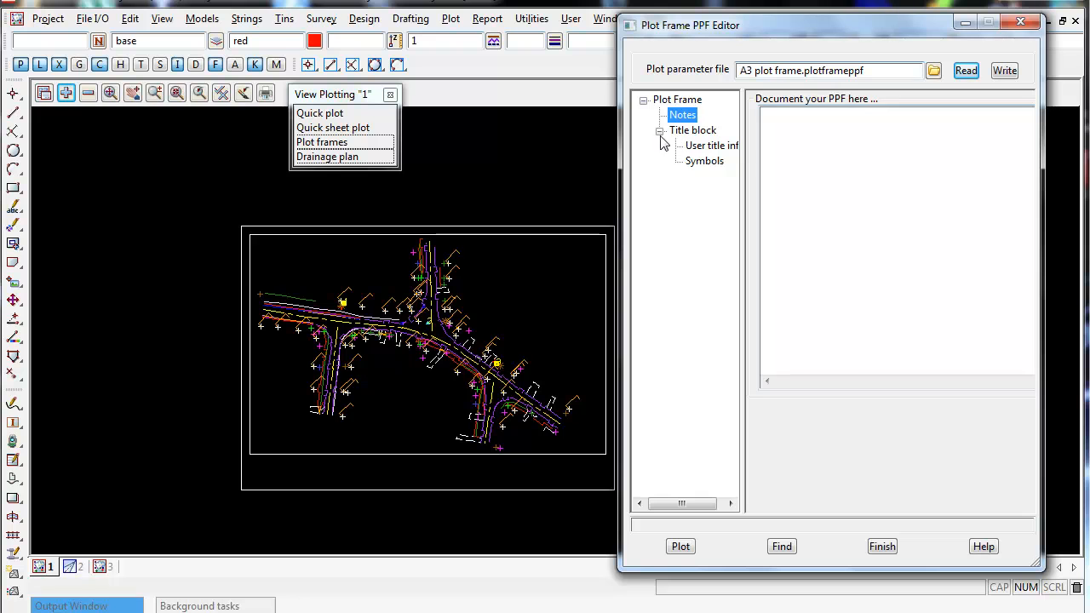
{"action": "left_click", "coordinate": [691, 132]}
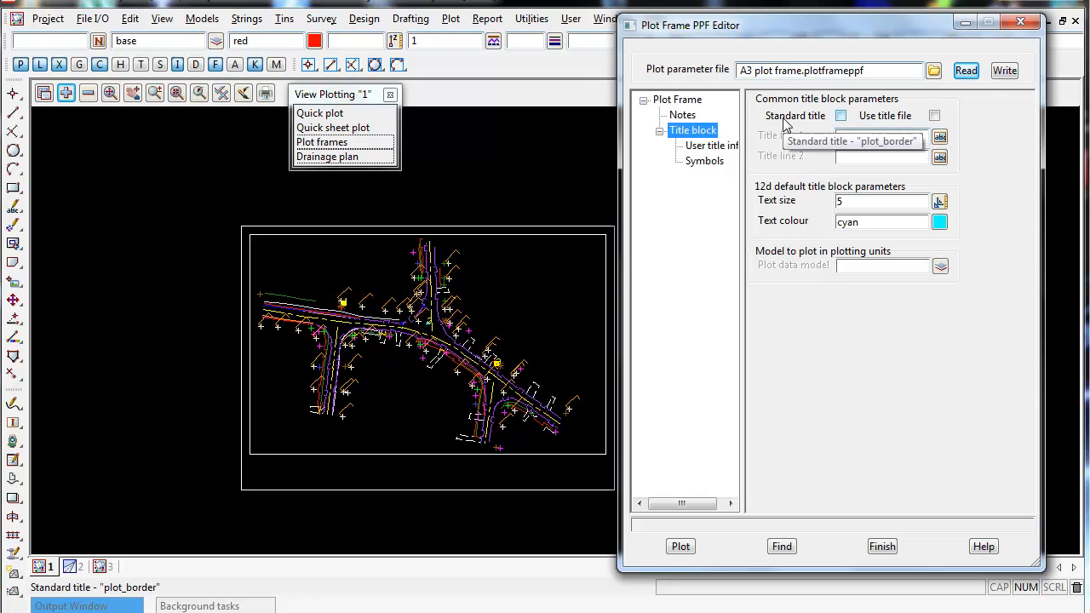
{"action": "left_click", "coordinate": [840, 116]}
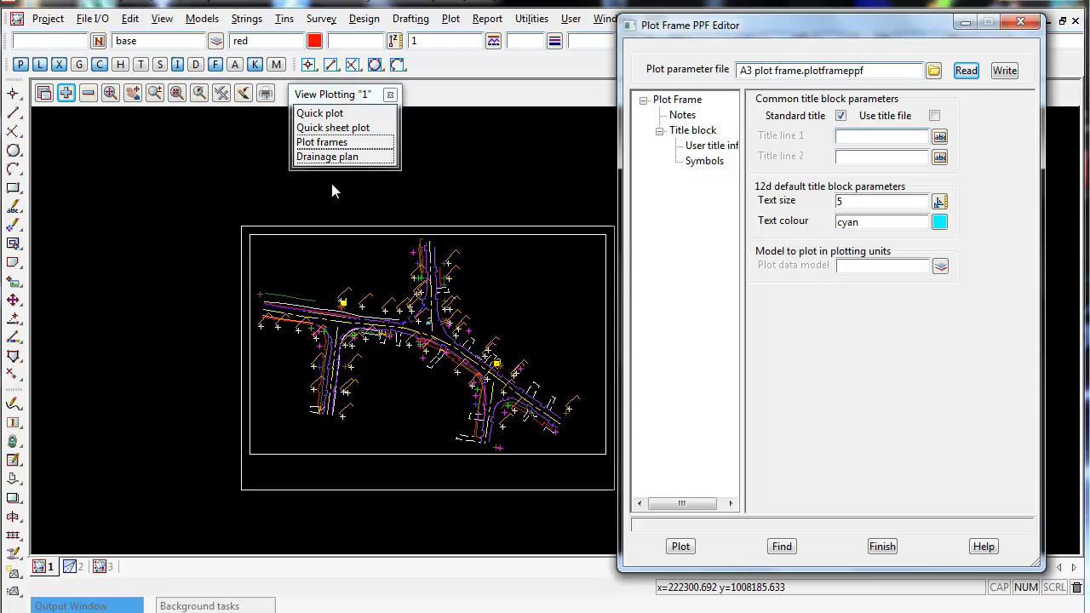
{"action": "left_click", "coordinate": [841, 117]}
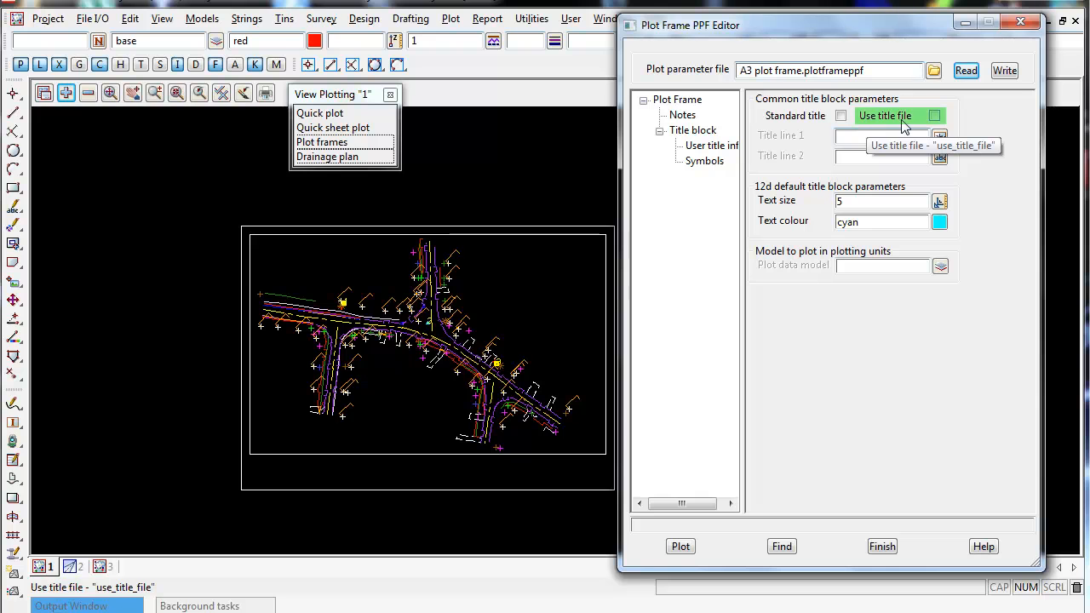
{"action": "left_click", "coordinate": [935, 116]}
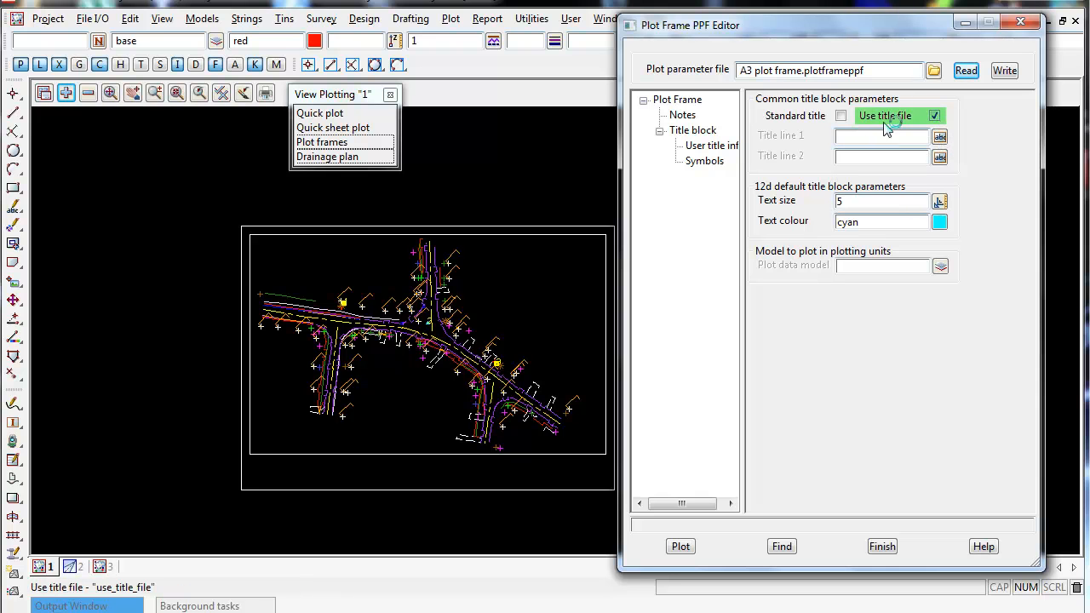
Write the plot parameter file again, replacing the existing A3 plot frame file.
{"action": "left_click", "coordinate": [879, 156]}
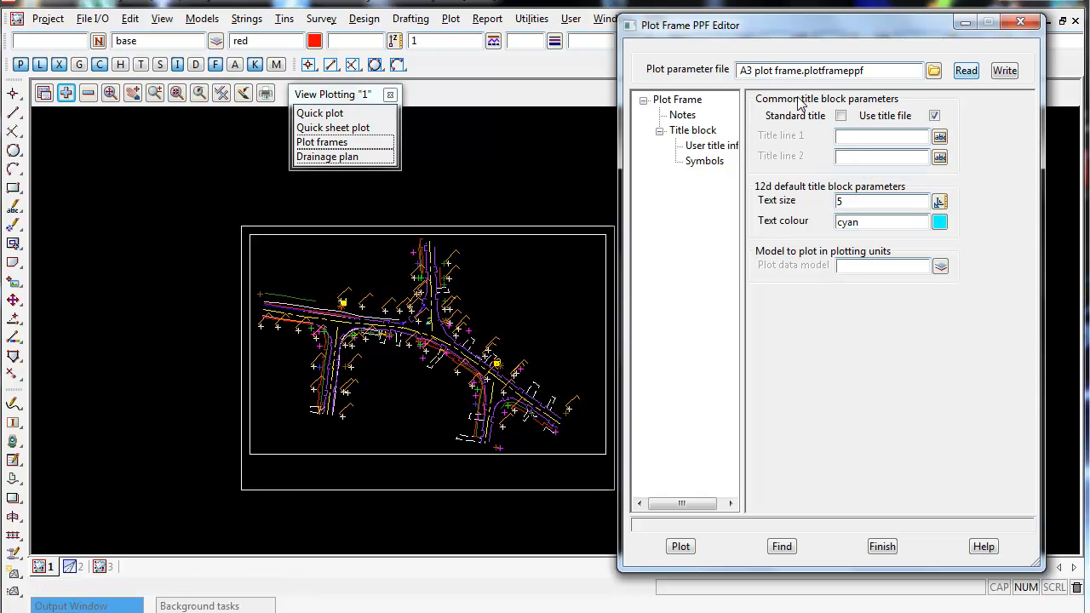
{"action": "left_click", "coordinate": [1005, 71]}
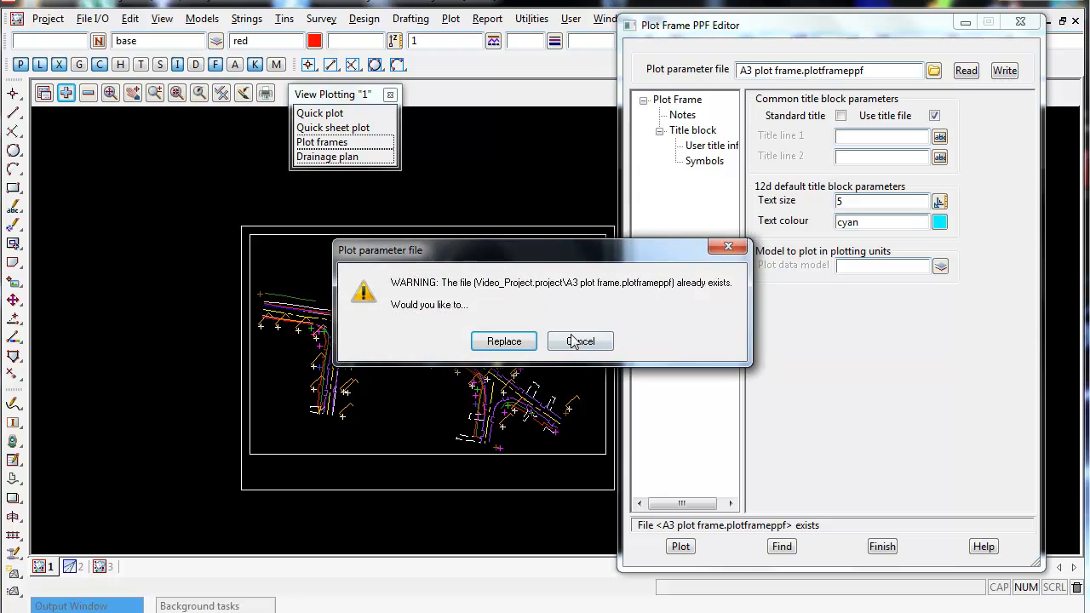
{"action": "left_click", "coordinate": [511, 342]}
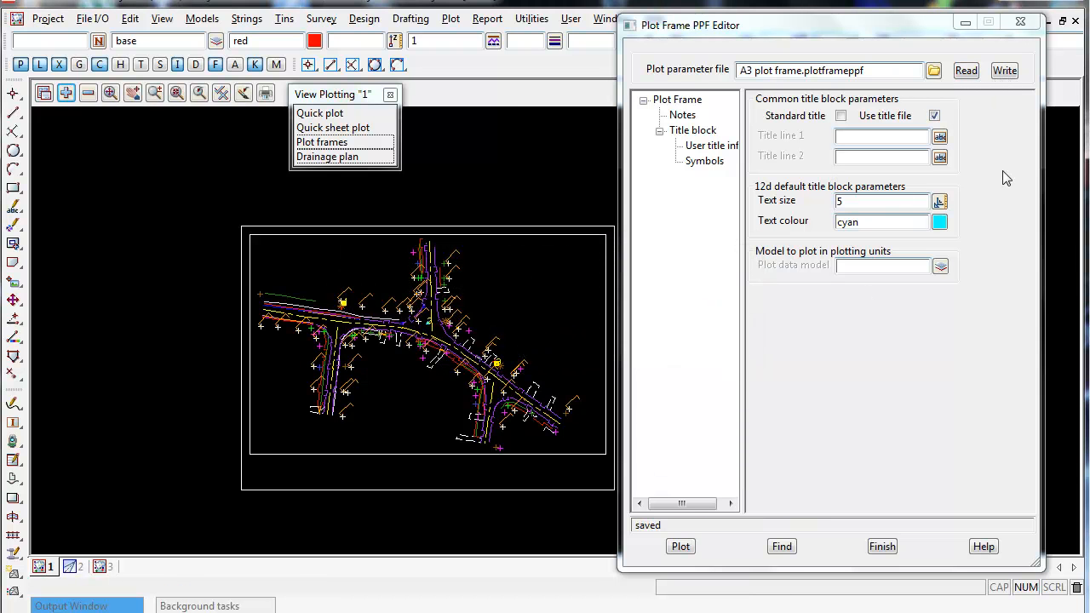
Load Clean_Skin_A3_Title_Block.tbf from the user library as the user title file and inspect its value cells.
{"action": "left_click", "coordinate": [704, 130]}
{"action": "left_click", "coordinate": [713, 148]}
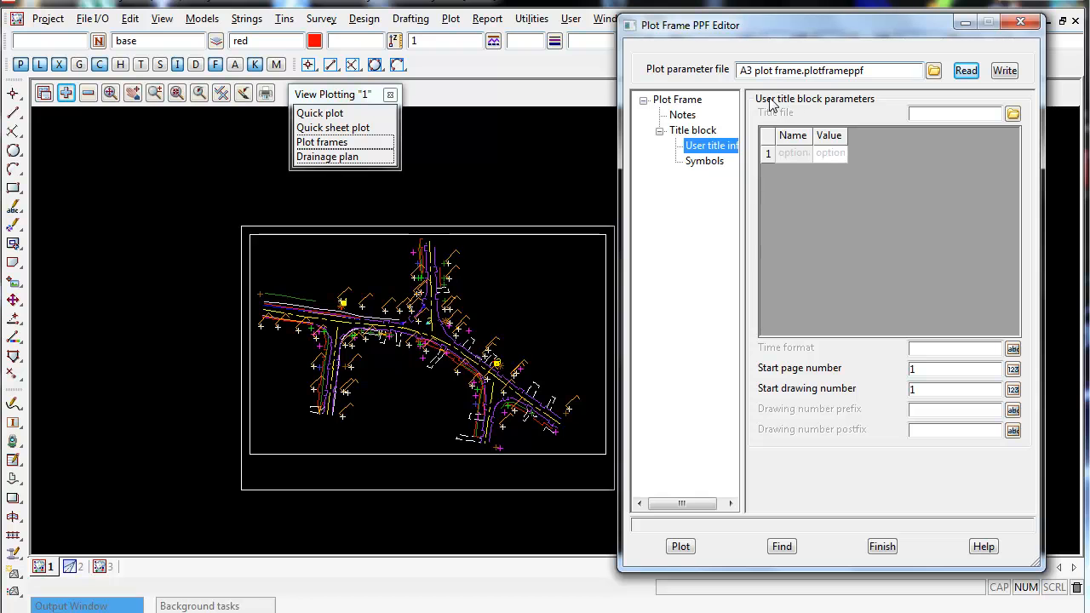
{"action": "left_click", "coordinate": [936, 114]}
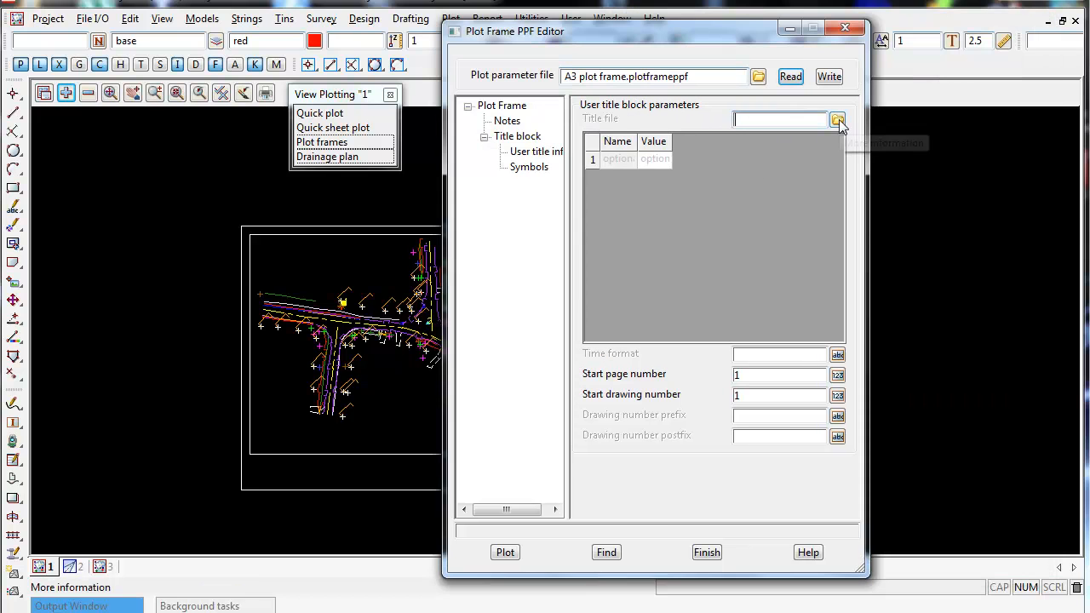
{"action": "left_click", "coordinate": [837, 121]}
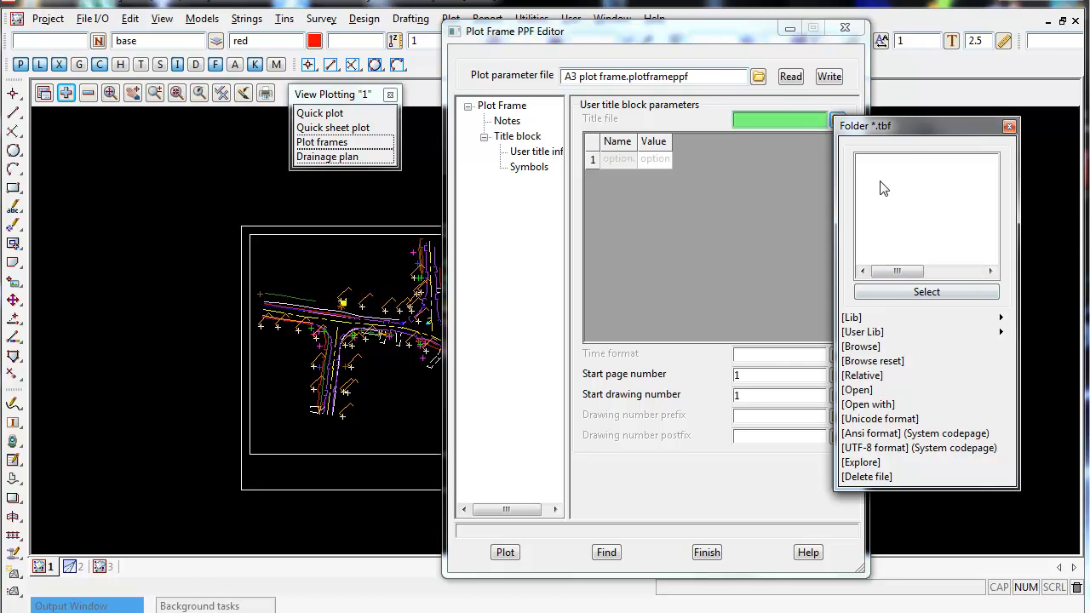
{"action": "left_click_drag", "start_coordinate": [887, 127], "coordinate": [653, 152]}
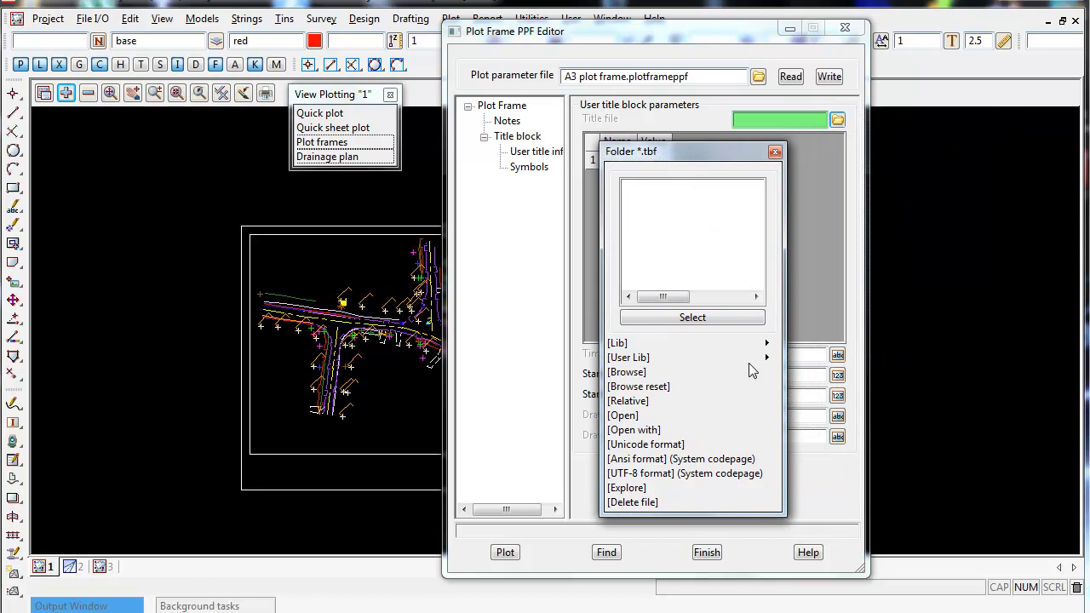
{"action": "mouse_move", "coordinate": [766, 357]}
{"action": "left_click", "coordinate": [855, 406]}
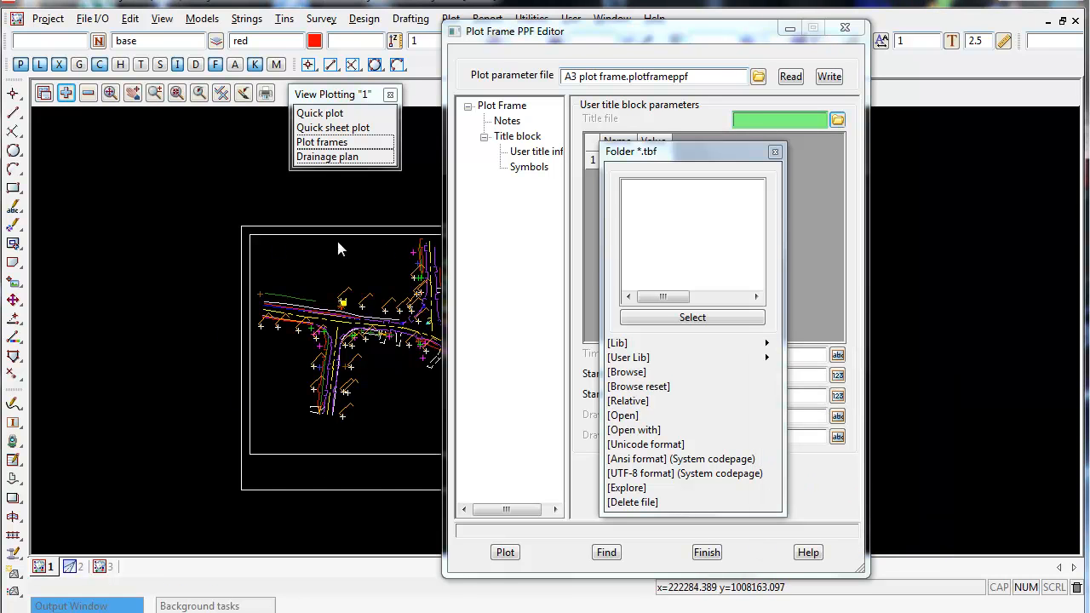
{"action": "left_click", "coordinate": [903, 407]}
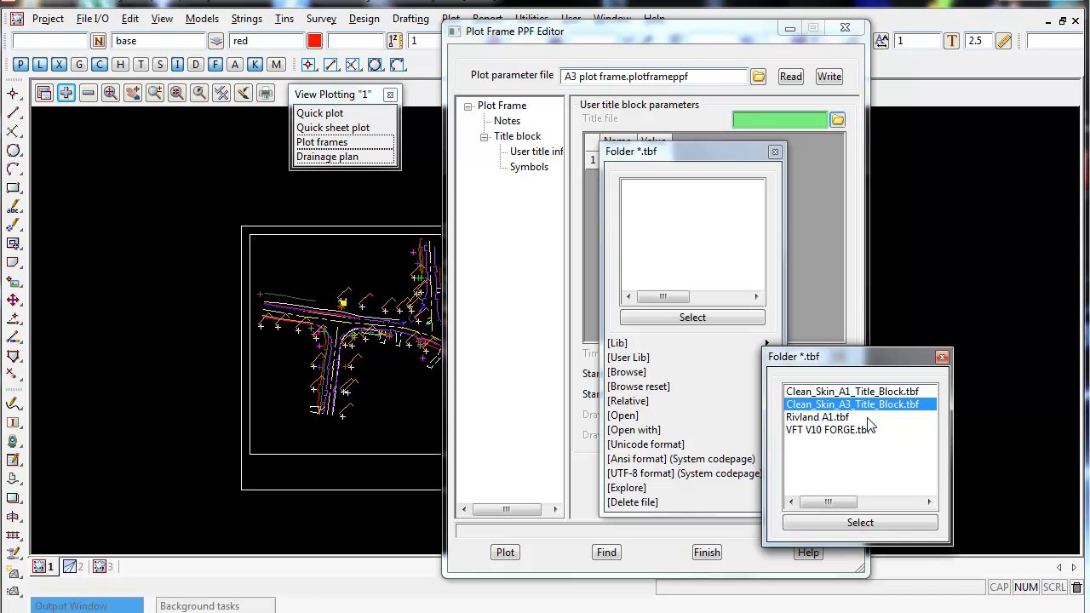
{"action": "left_click", "coordinate": [860, 522]}
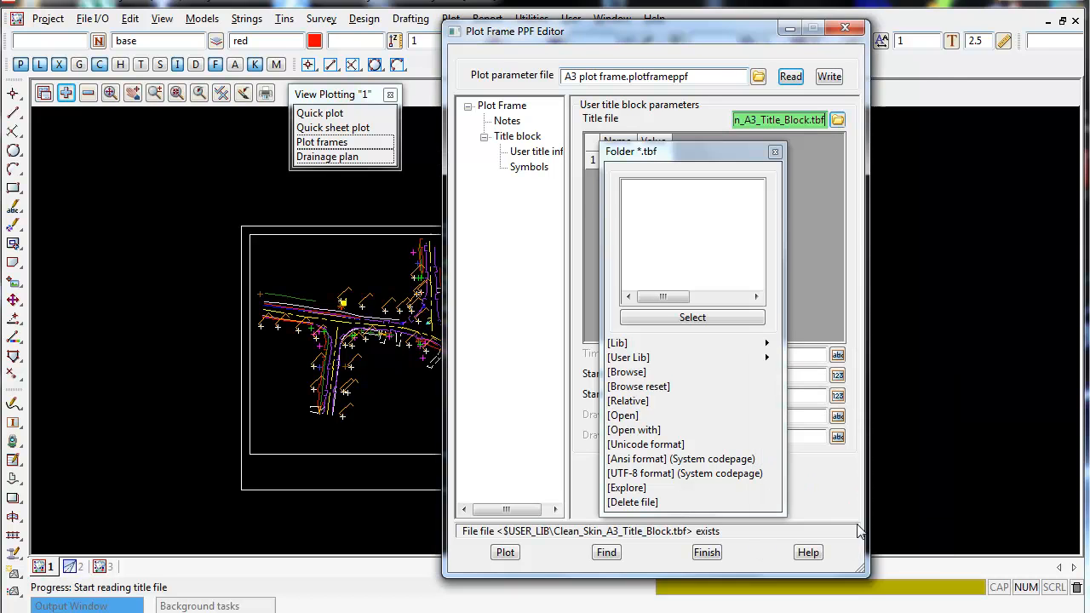
{"action": "left_click", "coordinate": [705, 159]}
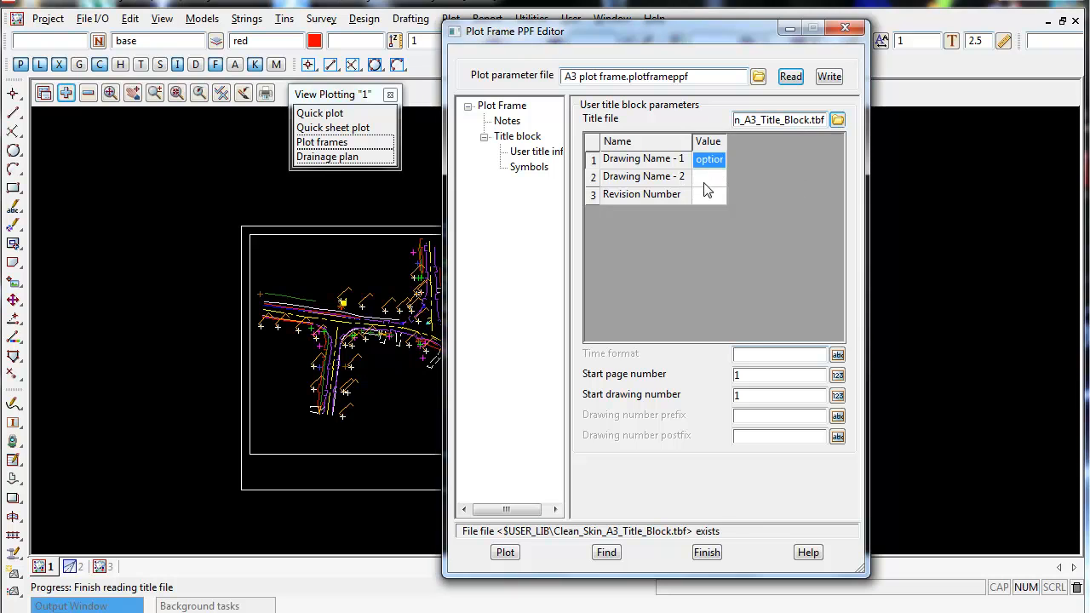
{"action": "left_click", "coordinate": [710, 195]}
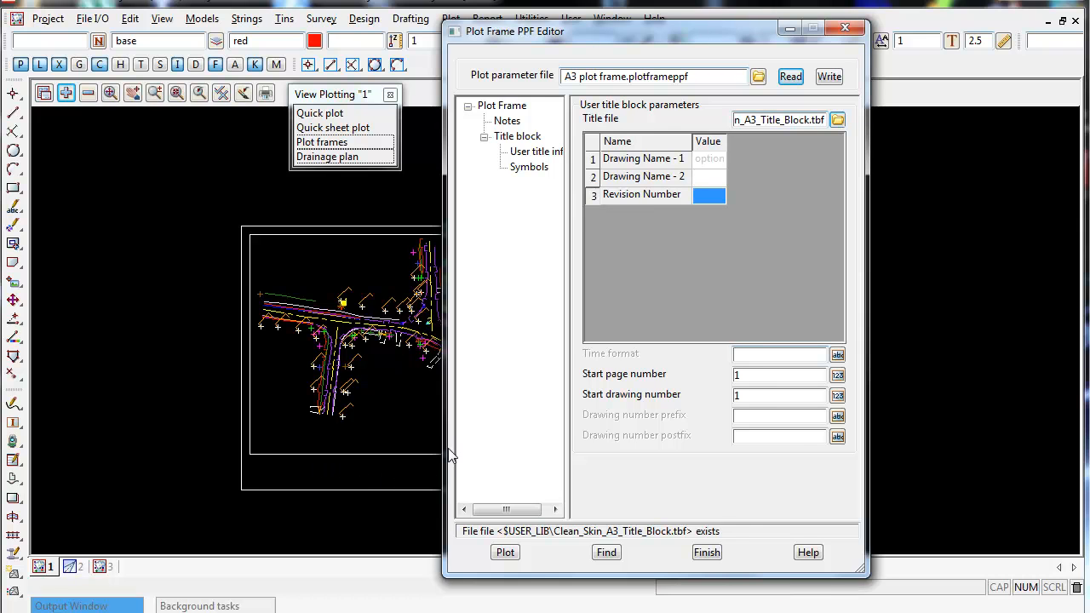
Open the project details and review the available project fields without entering anything.
{"action": "left_click", "coordinate": [48, 19]}
{"action": "mouse_move", "coordinate": [73, 119]}
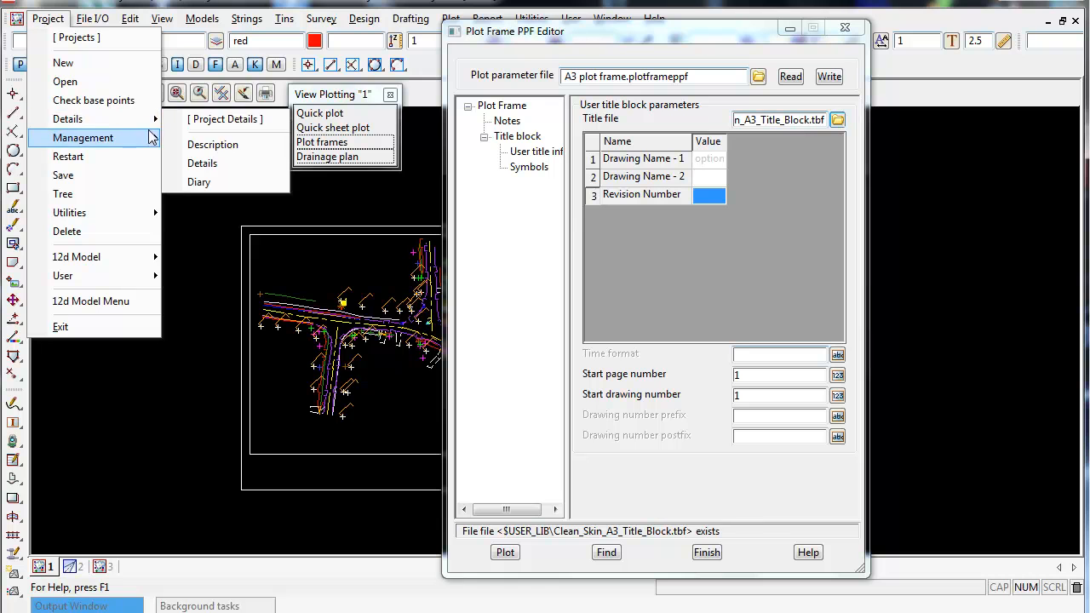
{"action": "left_click", "coordinate": [233, 164]}
{"action": "left_click_drag", "start_coordinate": [335, 145], "coordinate": [127, 45]}
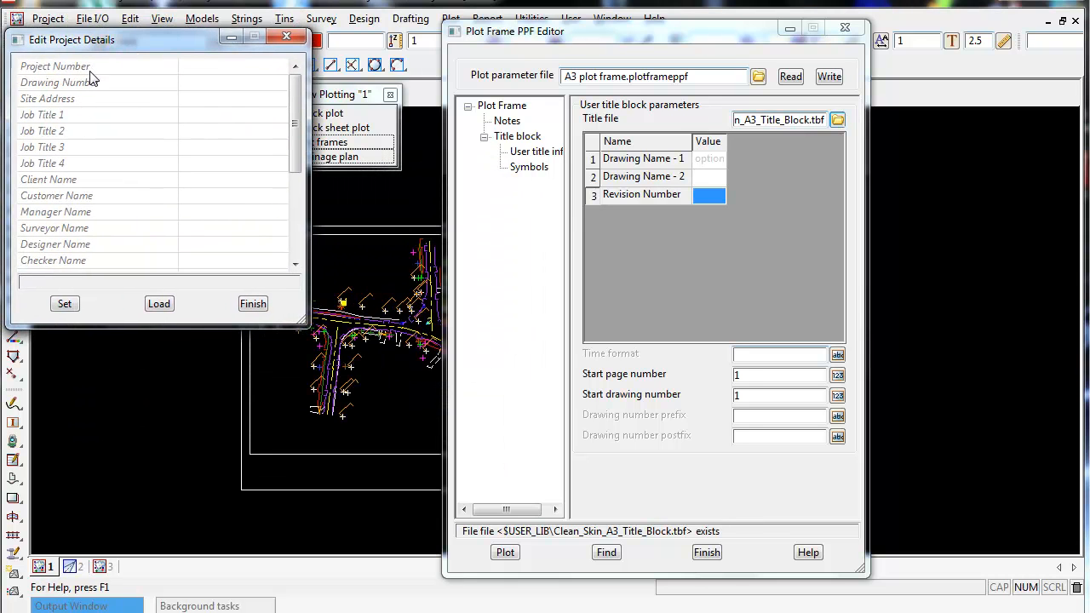
{"action": "left_click", "coordinate": [243, 67]}
{"action": "left_click", "coordinate": [238, 88]}
{"action": "left_click", "coordinate": [237, 102]}
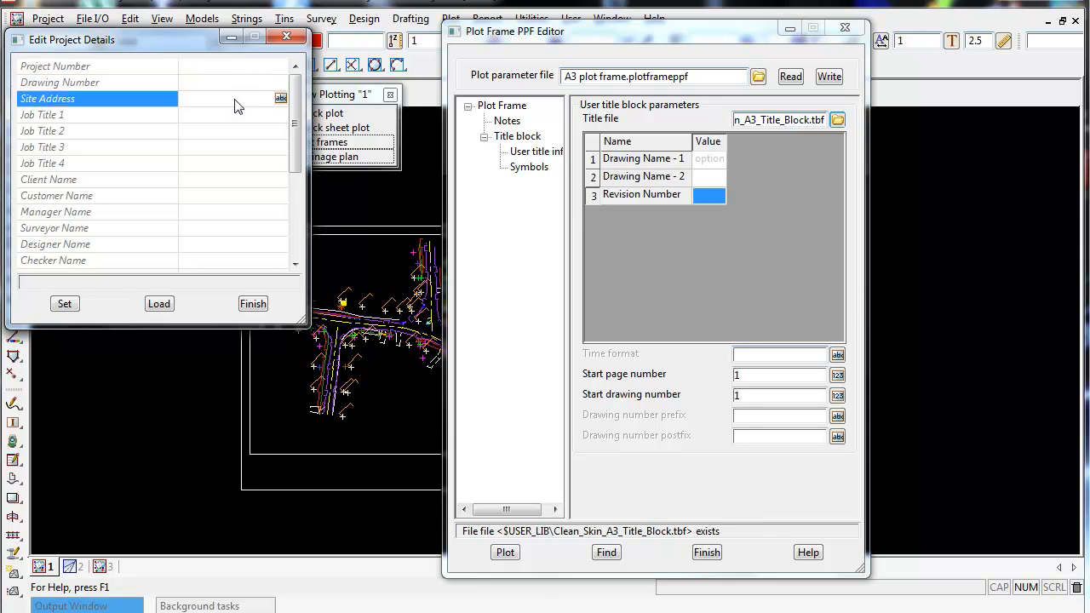
{"action": "left_click", "coordinate": [234, 120]}
{"action": "left_click", "coordinate": [226, 134]}
{"action": "left_click", "coordinate": [226, 149]}
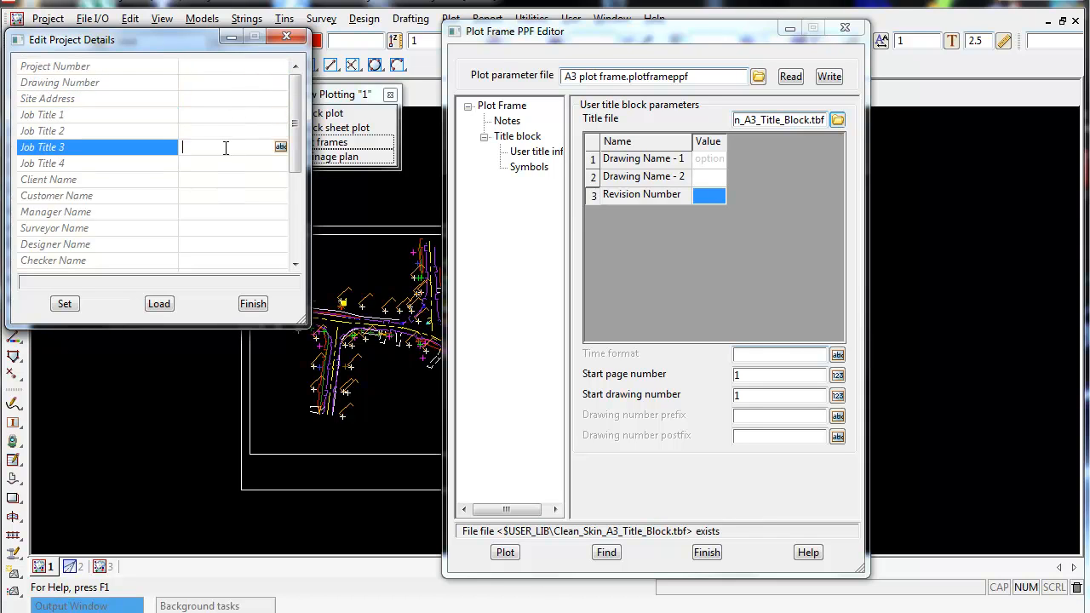
{"action": "left_click", "coordinate": [219, 166]}
{"action": "left_click", "coordinate": [218, 181]}
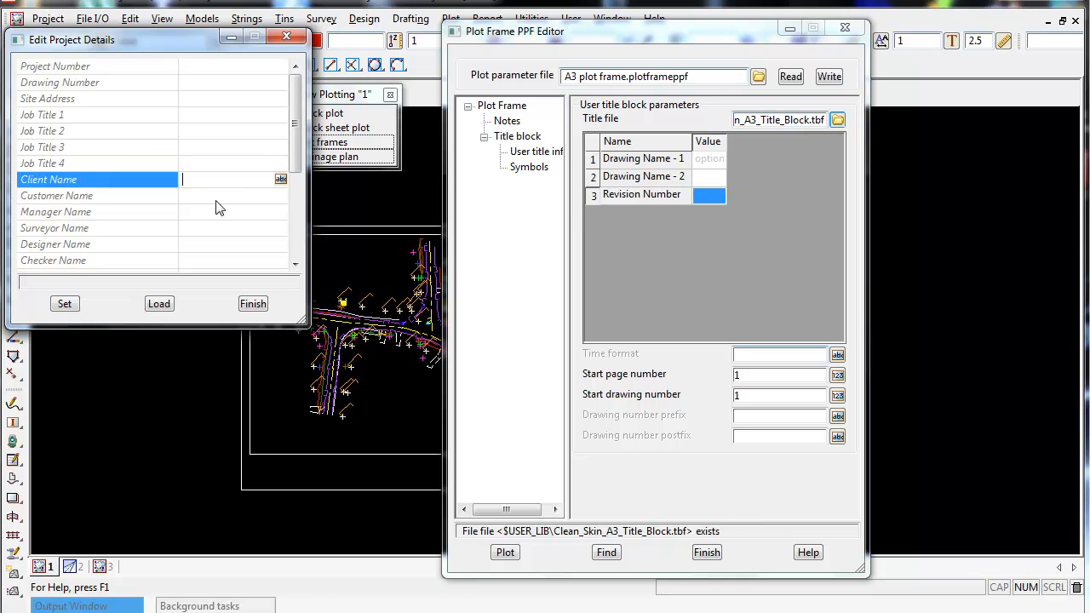
{"action": "left_click", "coordinate": [215, 197]}
{"action": "left_click_drag", "start_coordinate": [294, 155], "coordinate": [297, 236]}
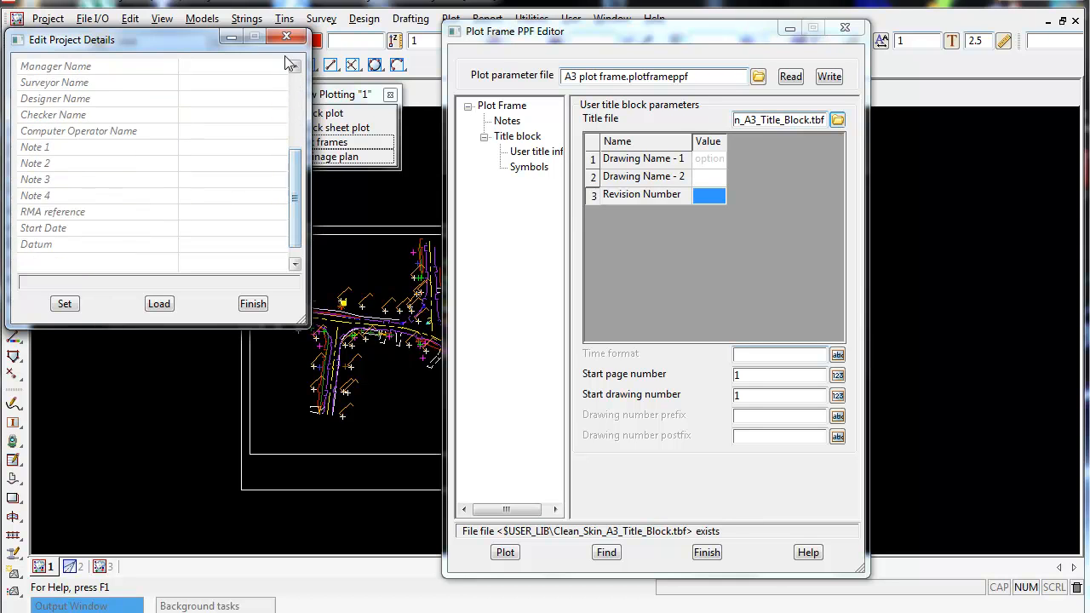
{"action": "left_click", "coordinate": [287, 37]}
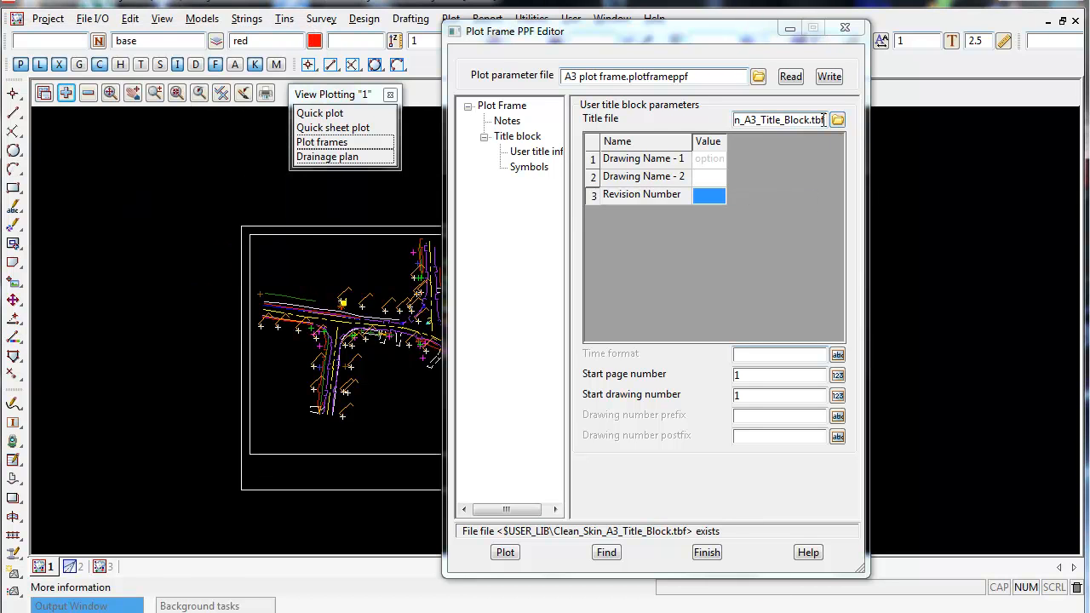
Write the plot parameter file again, replacing A3 plot frame.plotframeppf, and return to the Plot Frame page.
{"action": "left_click", "coordinate": [830, 75]}
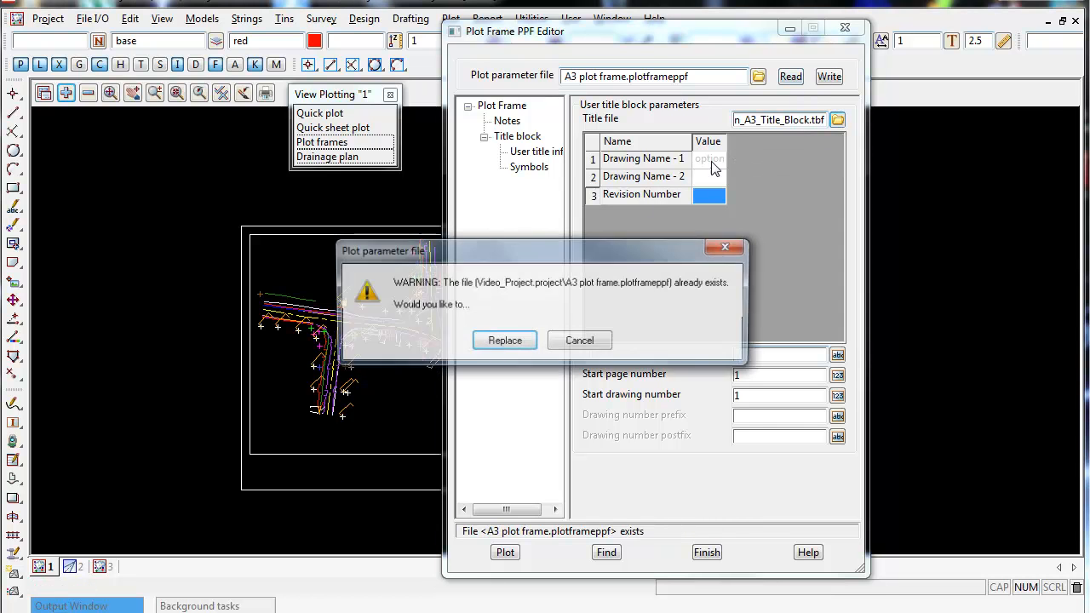
{"action": "left_click", "coordinate": [505, 344]}
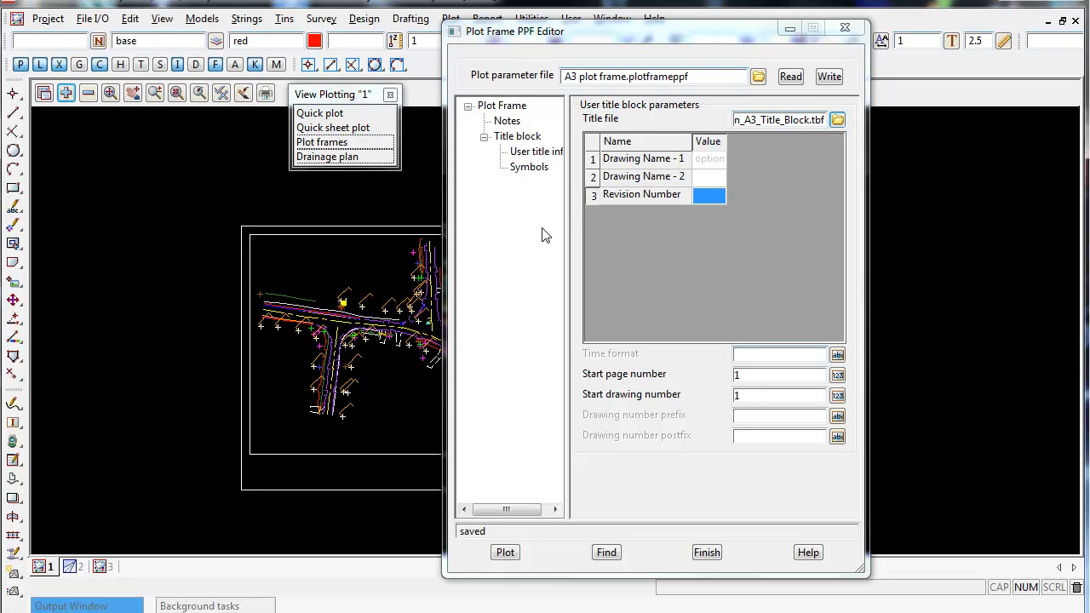
{"action": "left_click", "coordinate": [516, 137]}
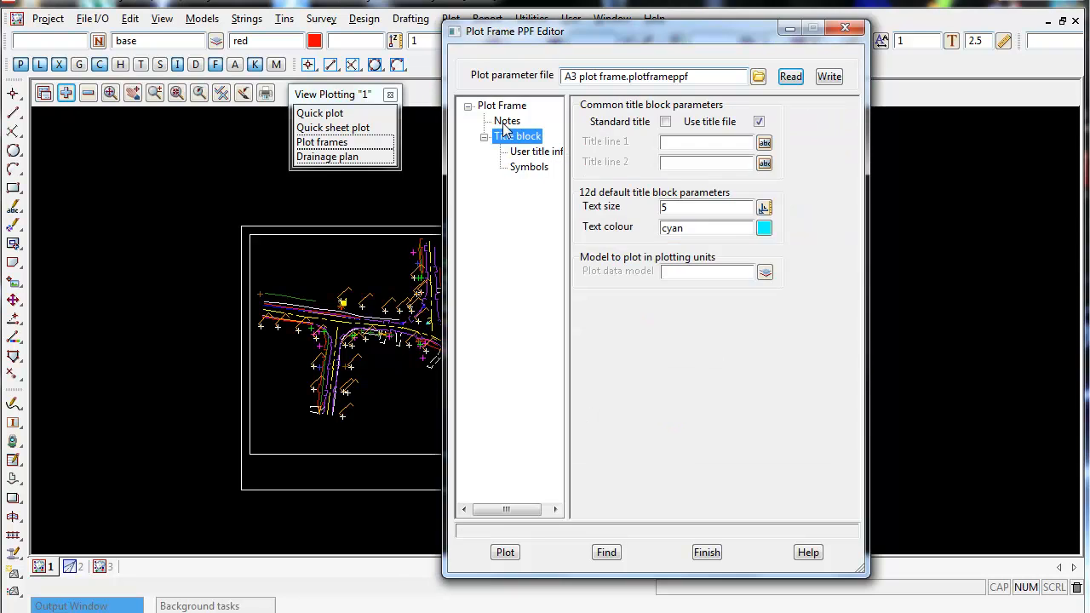
{"action": "left_click", "coordinate": [506, 120]}
{"action": "left_click", "coordinate": [502, 106]}
Pick the Clean Skin A3 plot frame in the view and run the plot.
{"action": "left_click_drag", "start_coordinate": [553, 31], "coordinate": [766, 15]}
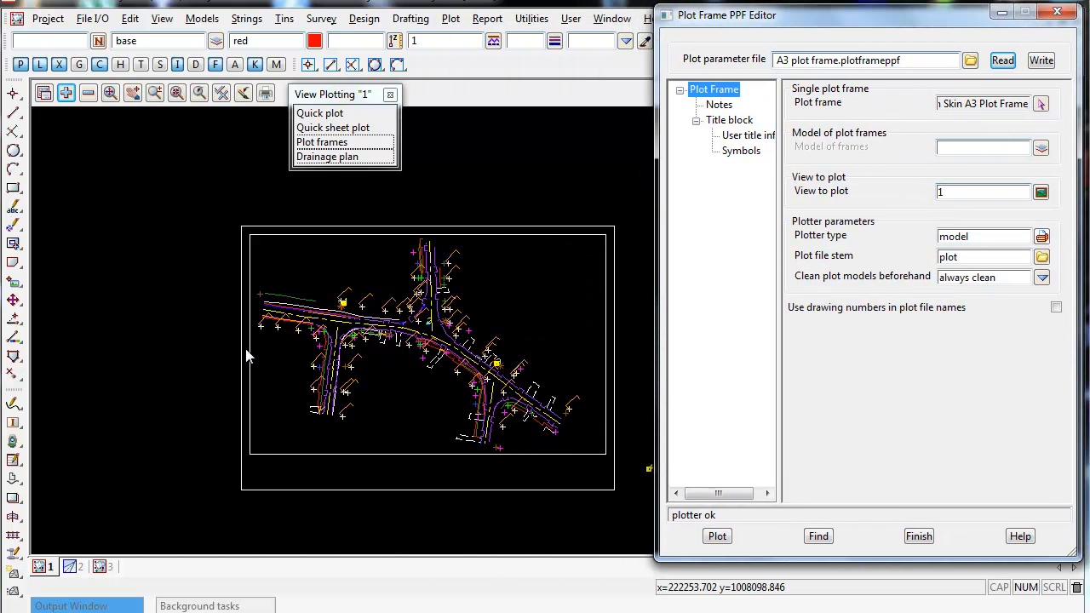
{"action": "left_click", "coordinate": [1038, 104]}
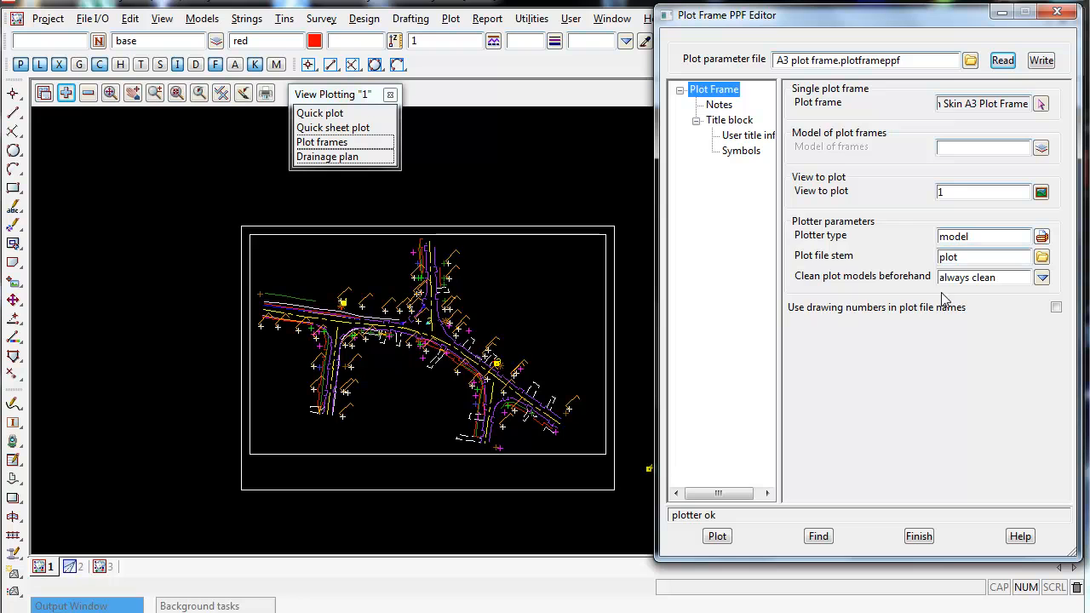
{"action": "left_click", "coordinate": [267, 261]}
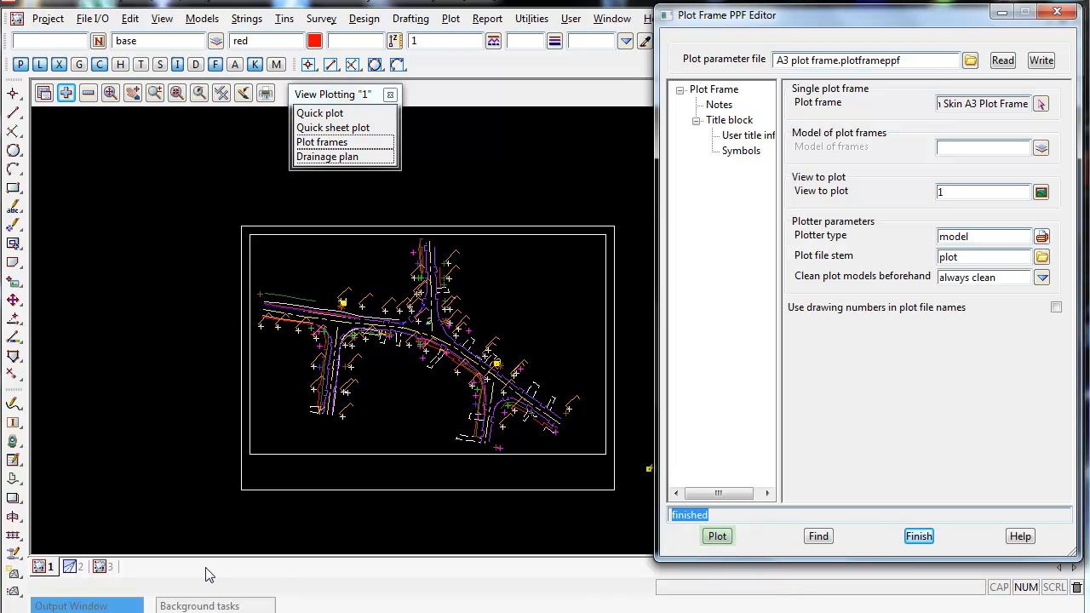
Add the plot1 model to view 3.
{"action": "left_click", "coordinate": [99, 567]}
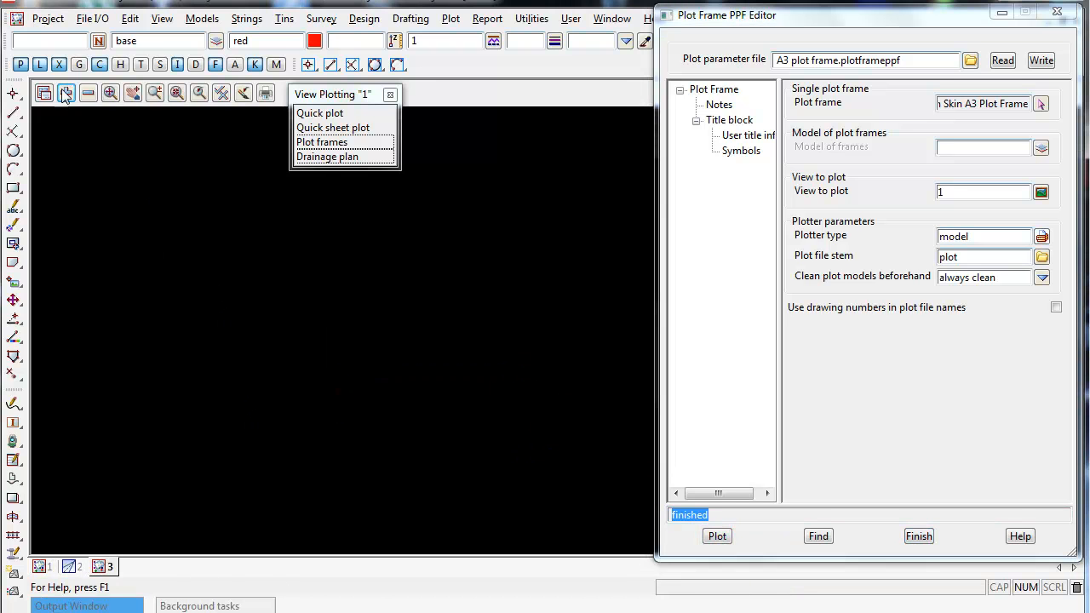
{"action": "left_click", "coordinate": [66, 92]}
{"action": "scroll", "coordinate": [145, 341], "scroll_direction": "down", "scroll_amount": 15}
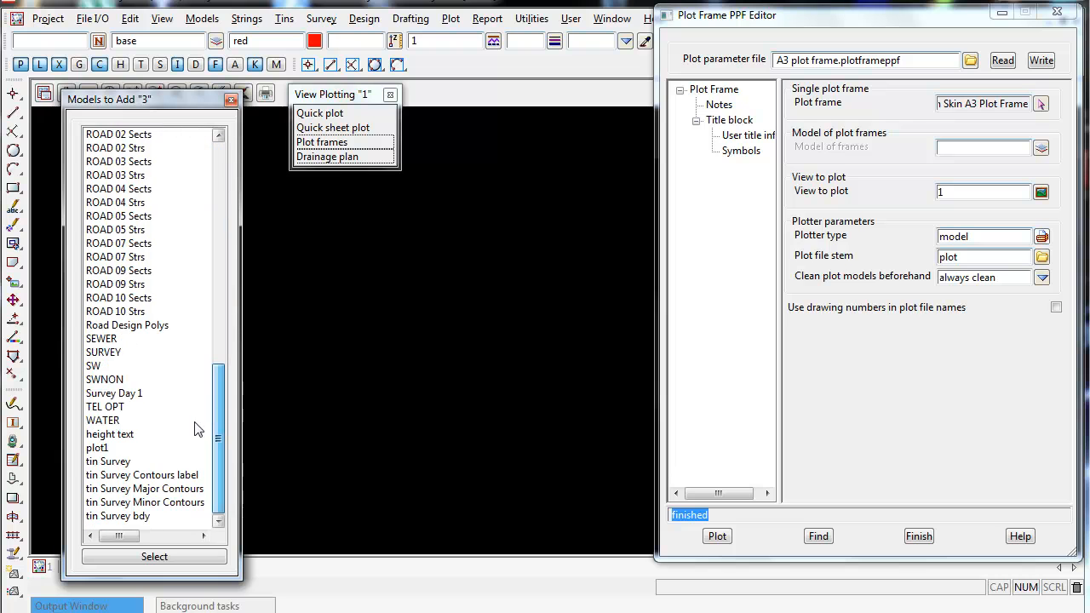
{"action": "left_click", "coordinate": [99, 449]}
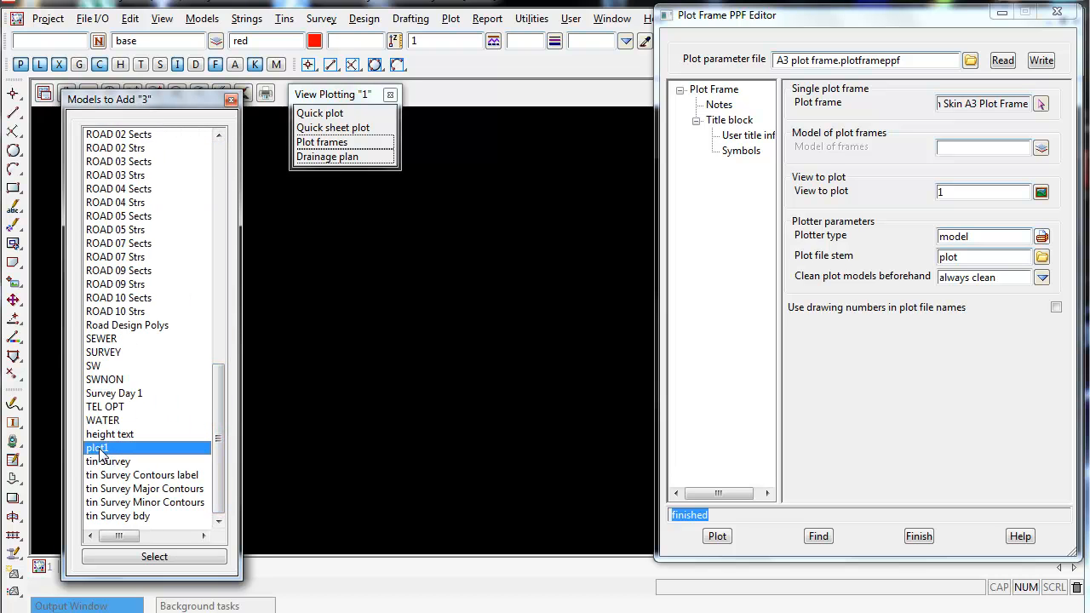
{"action": "left_click", "coordinate": [962, 260]}
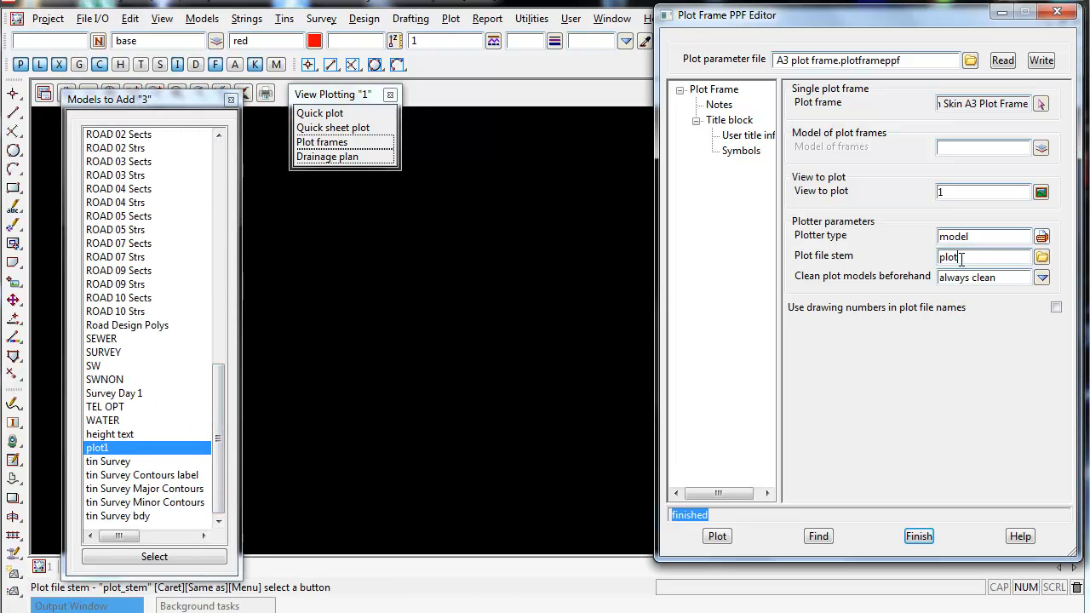
{"action": "double_click", "coordinate": [962, 259]}
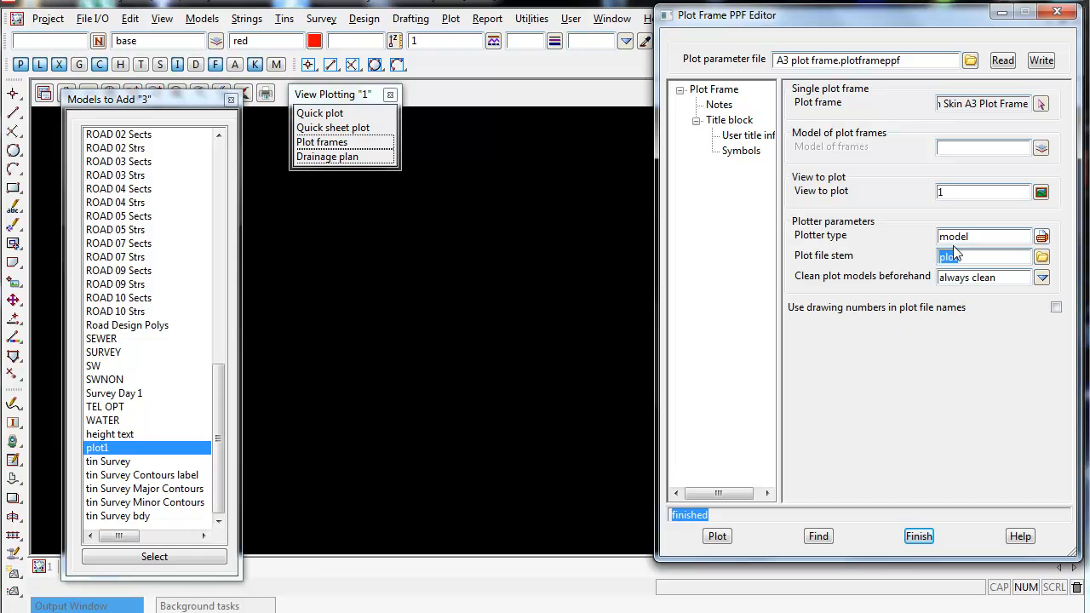
{"action": "left_click", "coordinate": [146, 557]}
Zoom around view 3 to inspect the plotted frame and title block, checking the project details dialog.
{"action": "scroll", "coordinate": [38, 356], "scroll_direction": "down", "scroll_amount": 2}
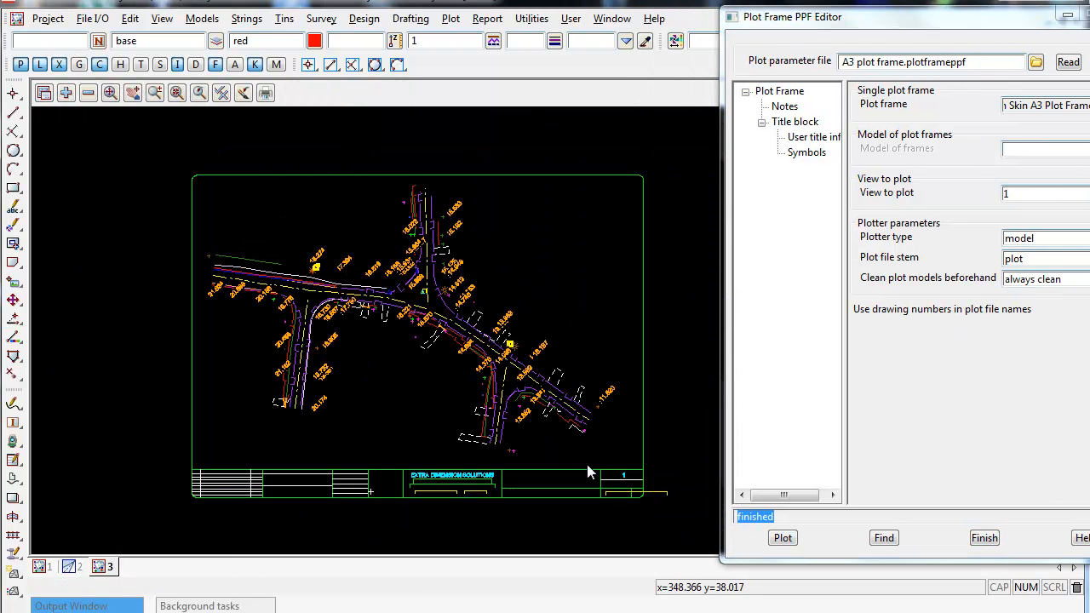
{"action": "scroll", "coordinate": [589, 467], "scroll_direction": "up", "scroll_amount": 1}
{"action": "scroll", "coordinate": [357, 257], "scroll_direction": "down", "scroll_amount": 1}
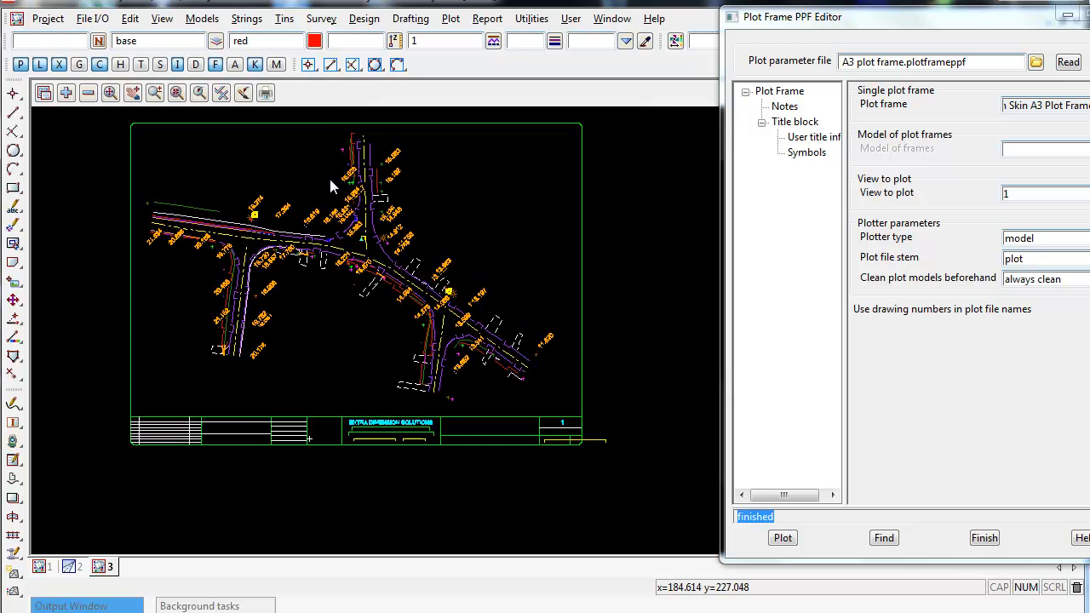
{"action": "scroll", "coordinate": [306, 172], "scroll_direction": "up", "scroll_amount": 1}
{"action": "scroll", "coordinate": [415, 383], "scroll_direction": "up", "scroll_amount": 2}
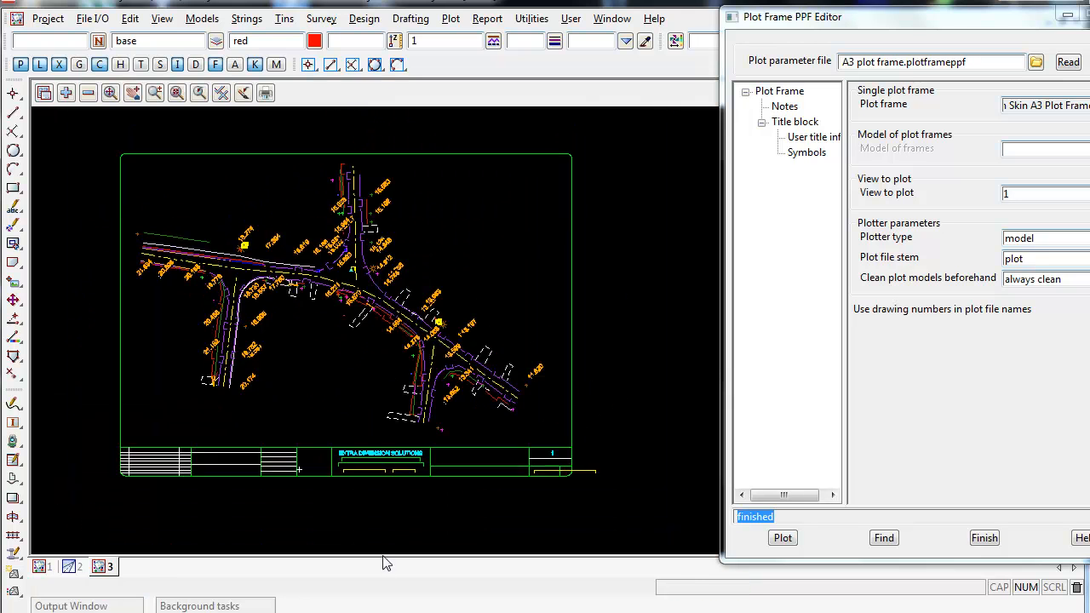
{"action": "scroll", "coordinate": [387, 445], "scroll_direction": "up", "scroll_amount": 1}
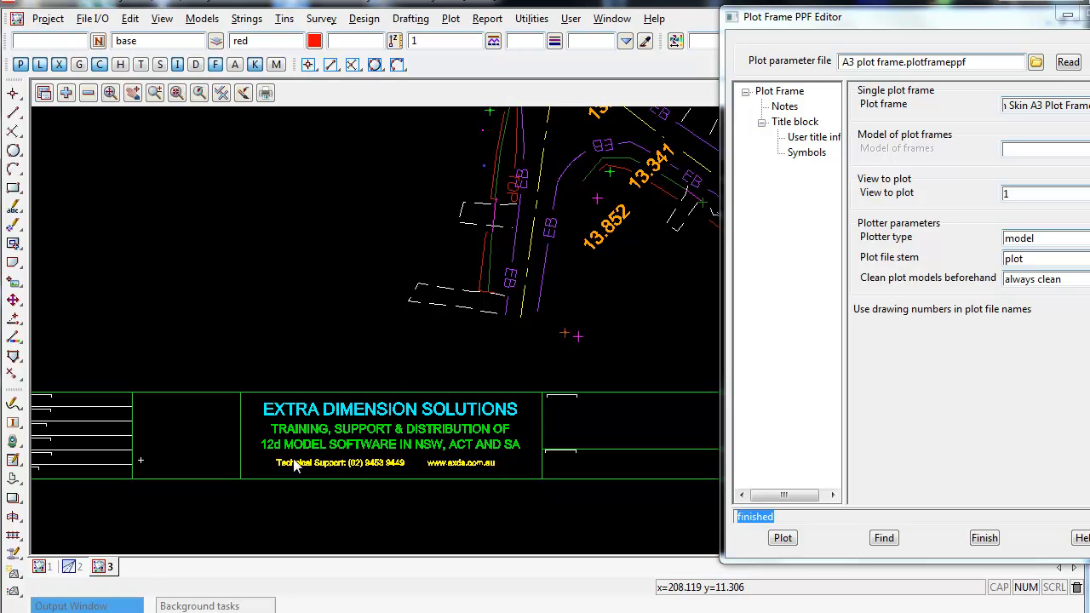
{"action": "scroll", "coordinate": [434, 486], "scroll_direction": "down", "scroll_amount": 2}
{"action": "scroll", "coordinate": [241, 476], "scroll_direction": "up", "scroll_amount": 4}
{"action": "left_click", "coordinate": [48, 18]}
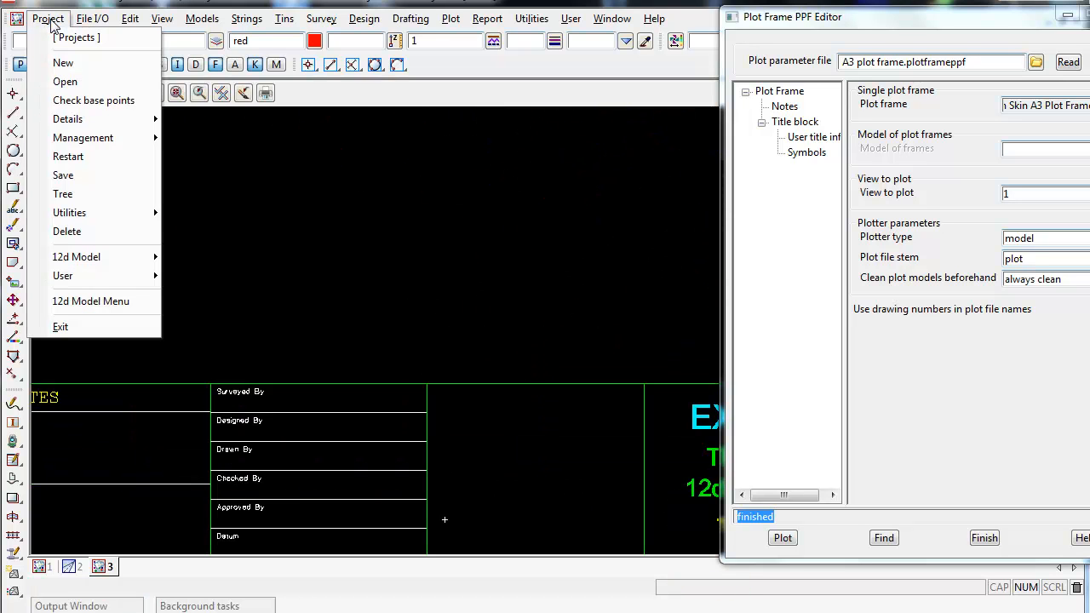
{"action": "mouse_move", "coordinate": [90, 121]}
{"action": "left_click", "coordinate": [202, 164]}
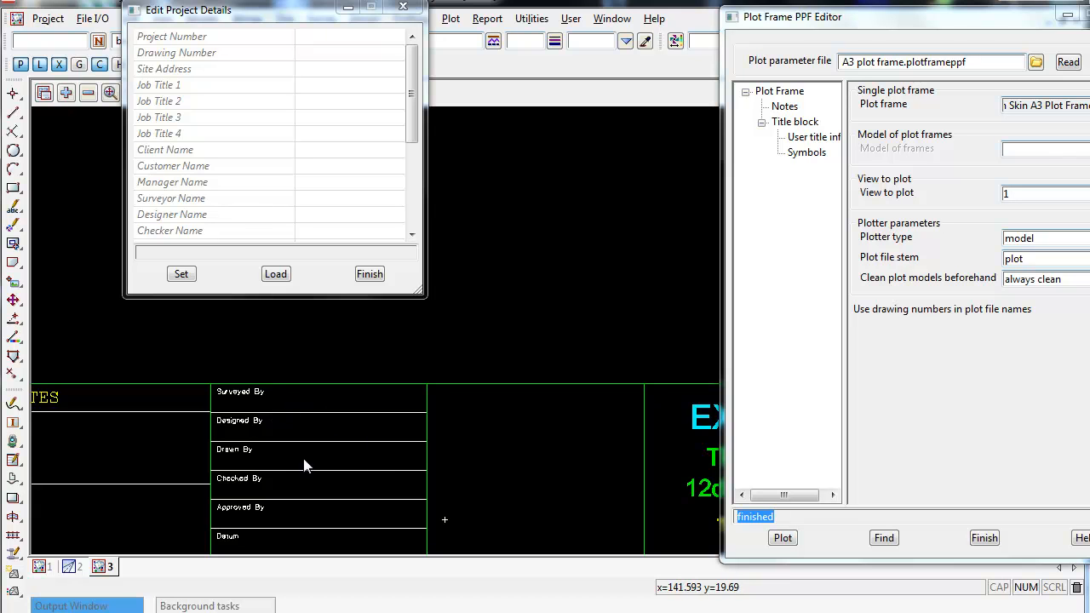
{"action": "left_click", "coordinate": [392, 10]}
{"action": "scroll", "coordinate": [446, 243], "scroll_direction": "down", "scroll_amount": 3}
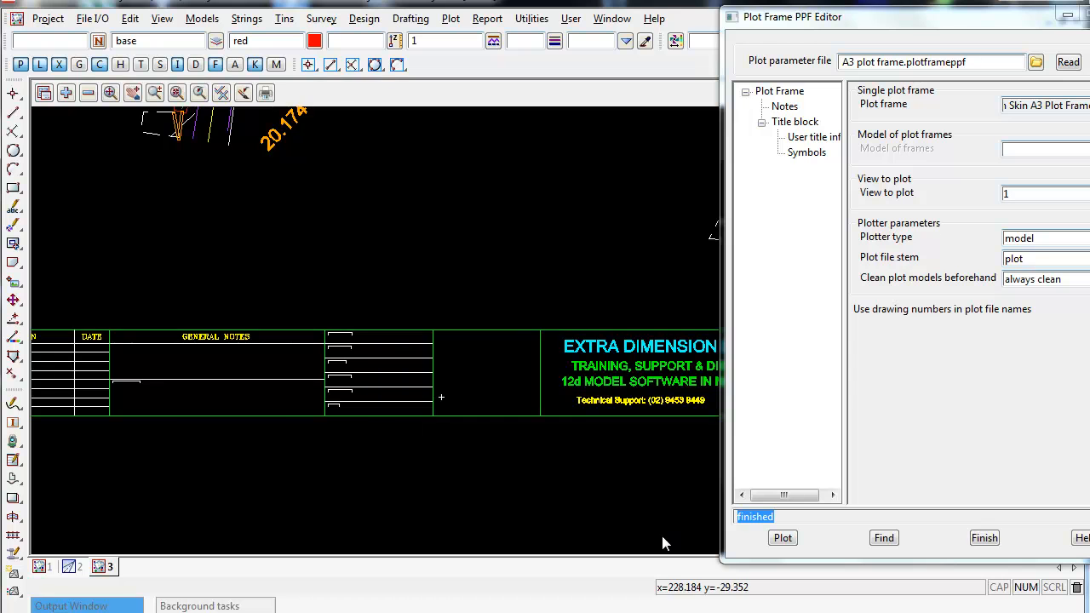
{"action": "scroll", "coordinate": [655, 532], "scroll_direction": "down", "scroll_amount": 1}
{"action": "scroll", "coordinate": [312, 420], "scroll_direction": "down", "scroll_amount": 1}
{"action": "scroll", "coordinate": [81, 359], "scroll_direction": "down", "scroll_amount": 4}
{"action": "scroll", "coordinate": [663, 517], "scroll_direction": "down", "scroll_amount": 2}
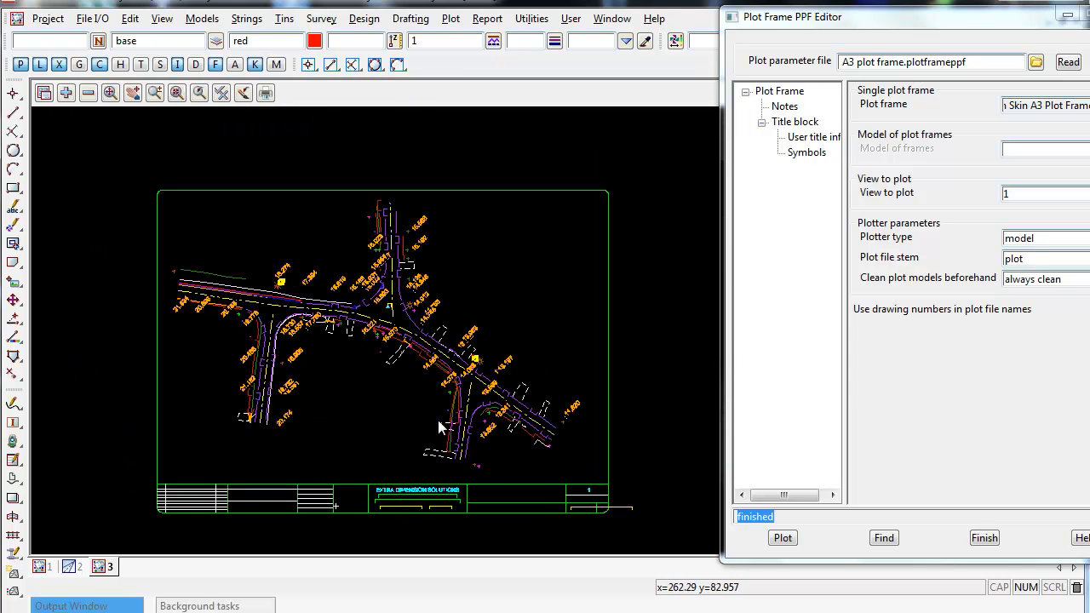
{"action": "scroll", "coordinate": [422, 431], "scroll_direction": "up", "scroll_amount": 1}
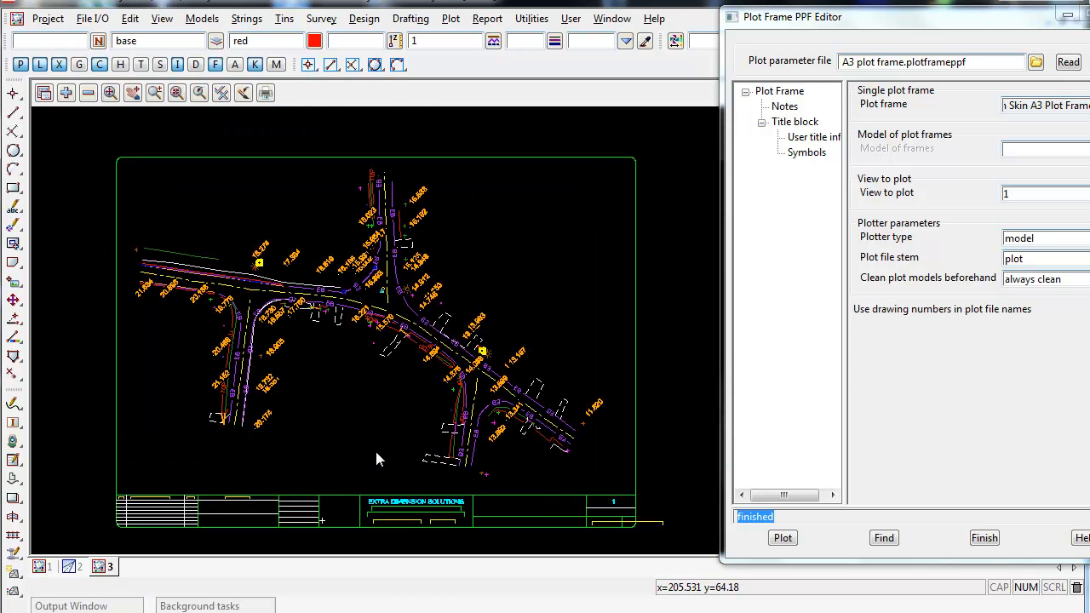
{"action": "left_click_drag", "start_coordinate": [906, 22], "coordinate": [632, 21]}
{"action": "left_click", "coordinate": [779, 237]}
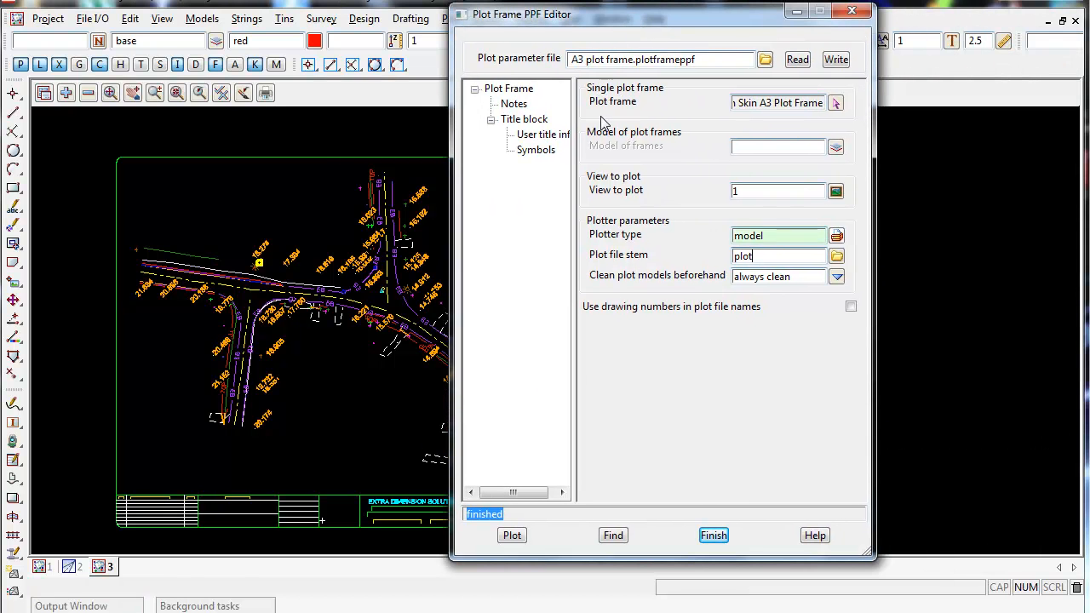
{"action": "left_click", "coordinate": [837, 235]}
{"action": "left_click", "coordinate": [890, 279]}
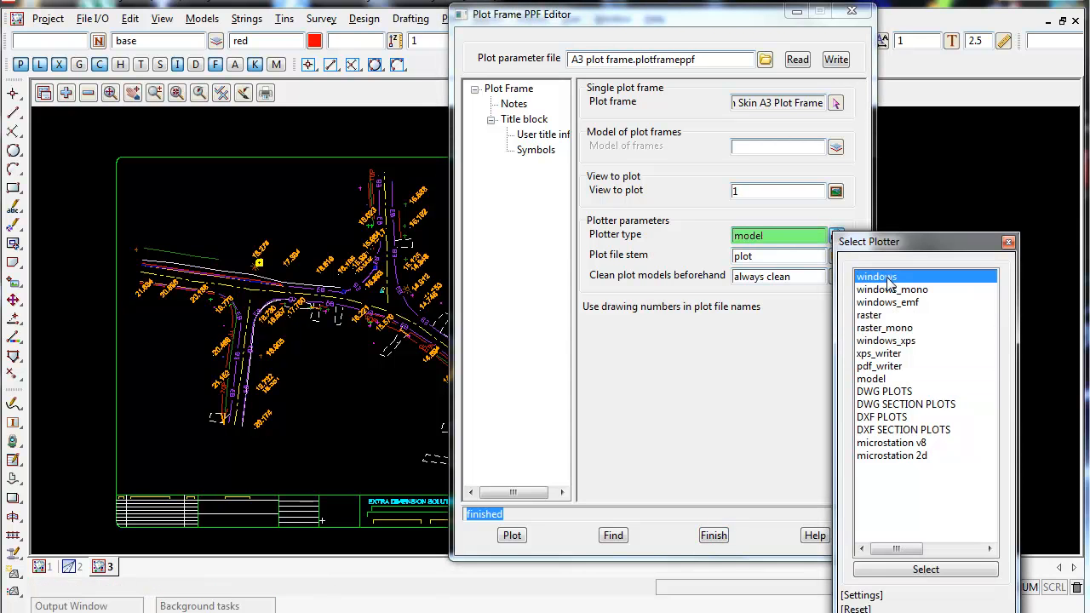
{"action": "left_click", "coordinate": [919, 575]}
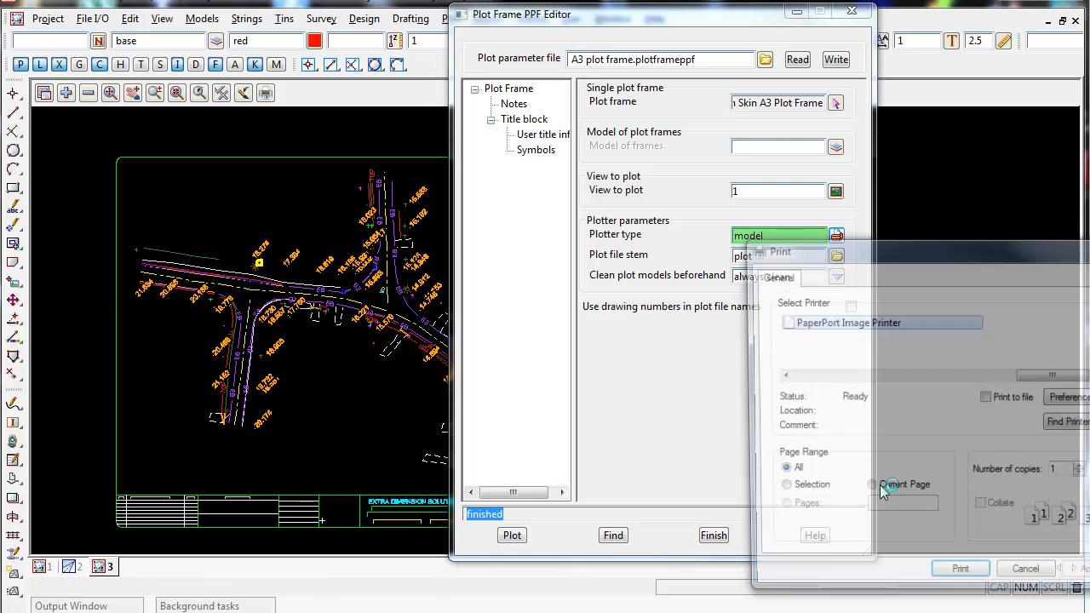
{"action": "left_click_drag", "start_coordinate": [1051, 377], "coordinate": [891, 383]}
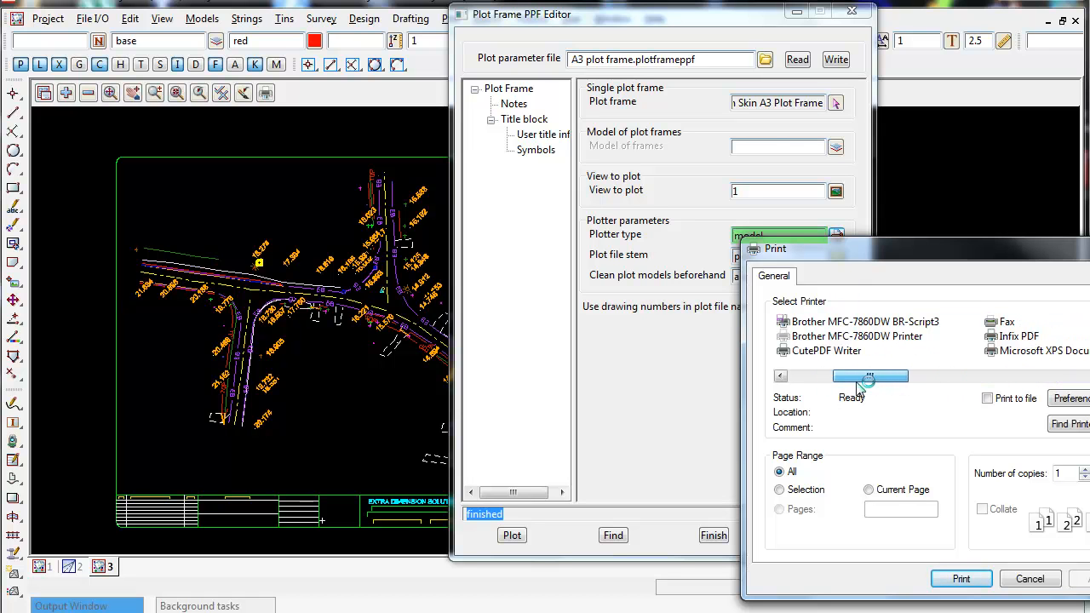
{"action": "left_click", "coordinate": [859, 336]}
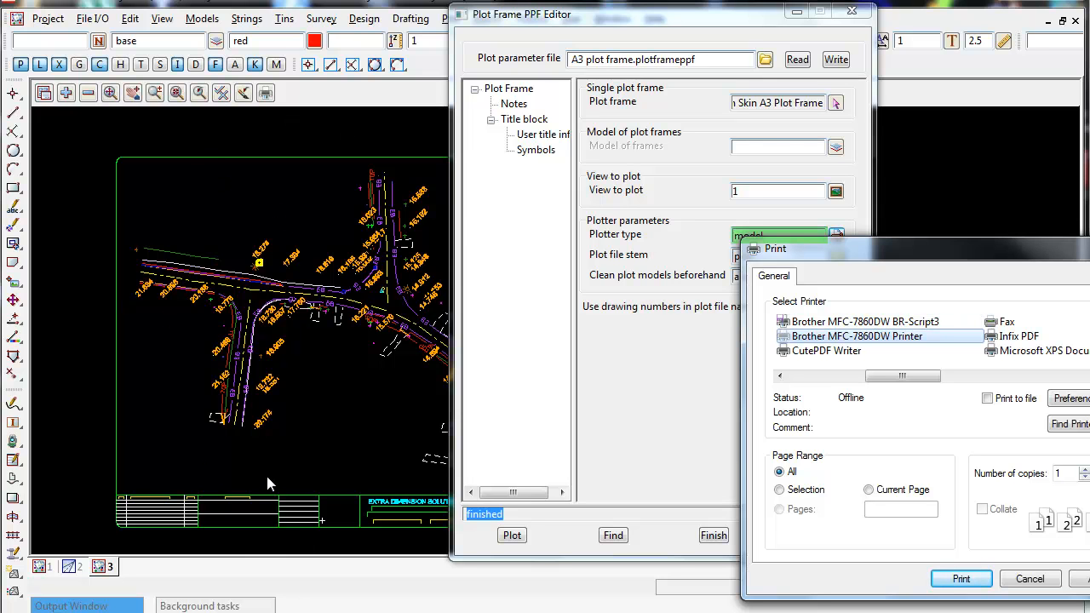
{"action": "key", "text": "Escape"}
{"action": "left_click", "coordinate": [837, 236]}
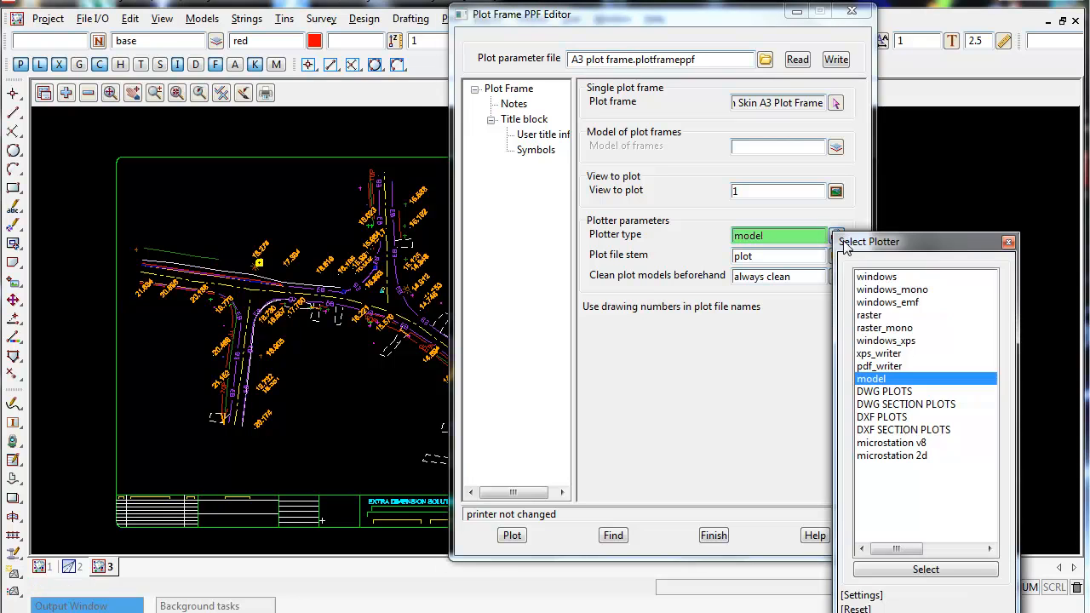
{"action": "left_click", "coordinate": [890, 393]}
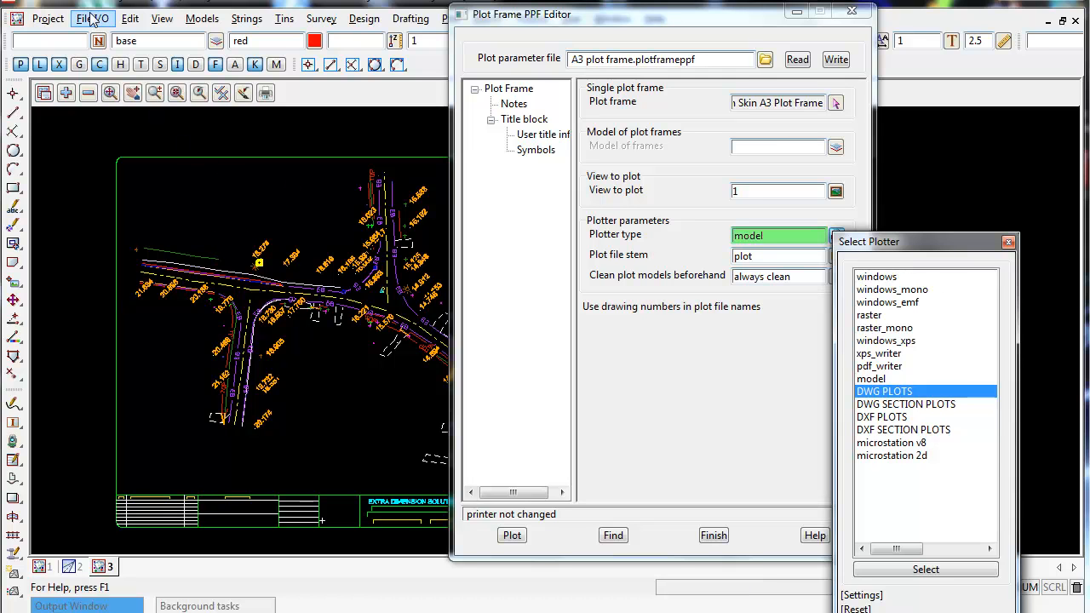
{"action": "left_click", "coordinate": [1008, 242]}
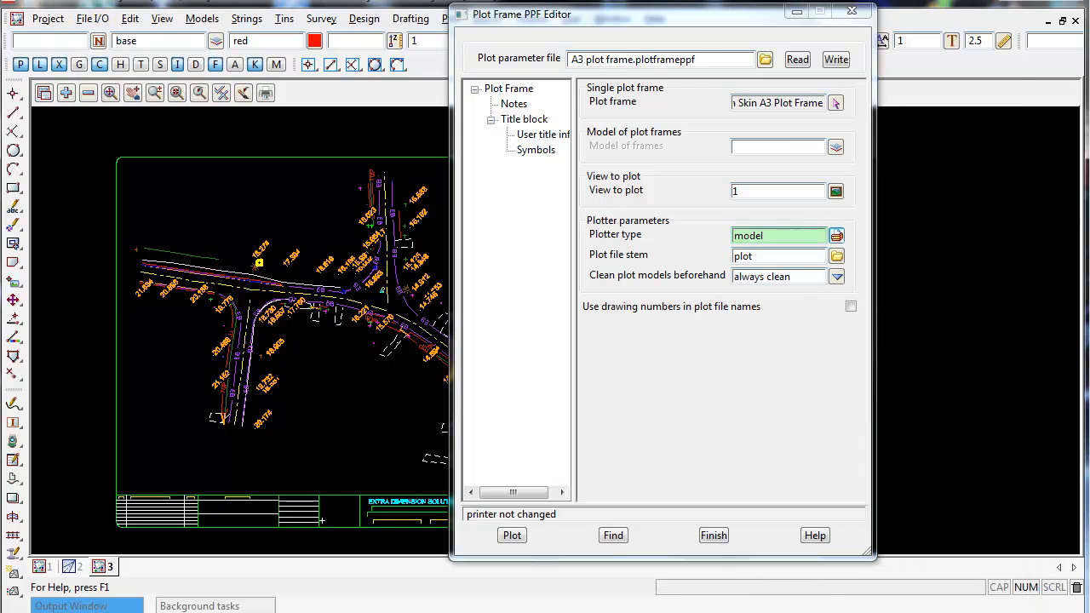
Open the user title information and browse the user library for the title block file.
{"action": "left_click", "coordinate": [542, 135]}
{"action": "left_click", "coordinate": [847, 103]}
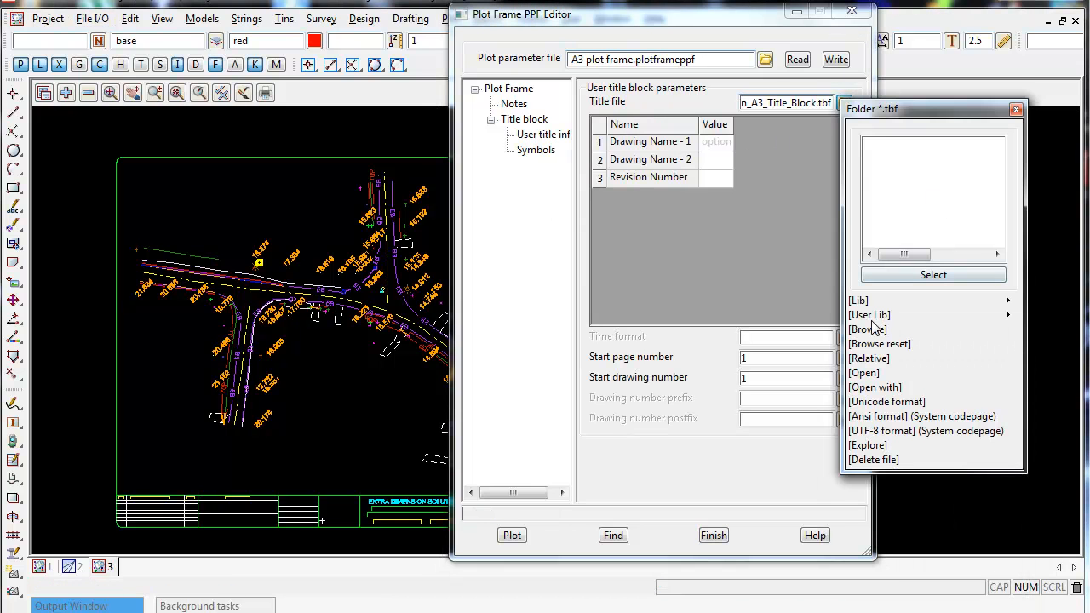
{"action": "left_click_drag", "start_coordinate": [898, 109], "coordinate": [655, 112]}
{"action": "left_click", "coordinate": [627, 333]}
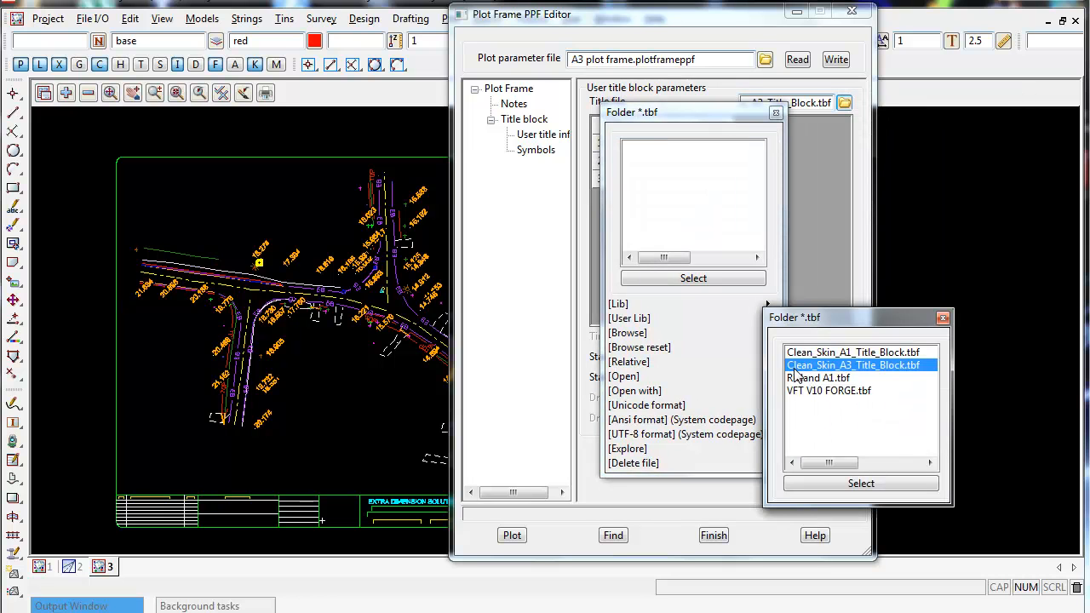